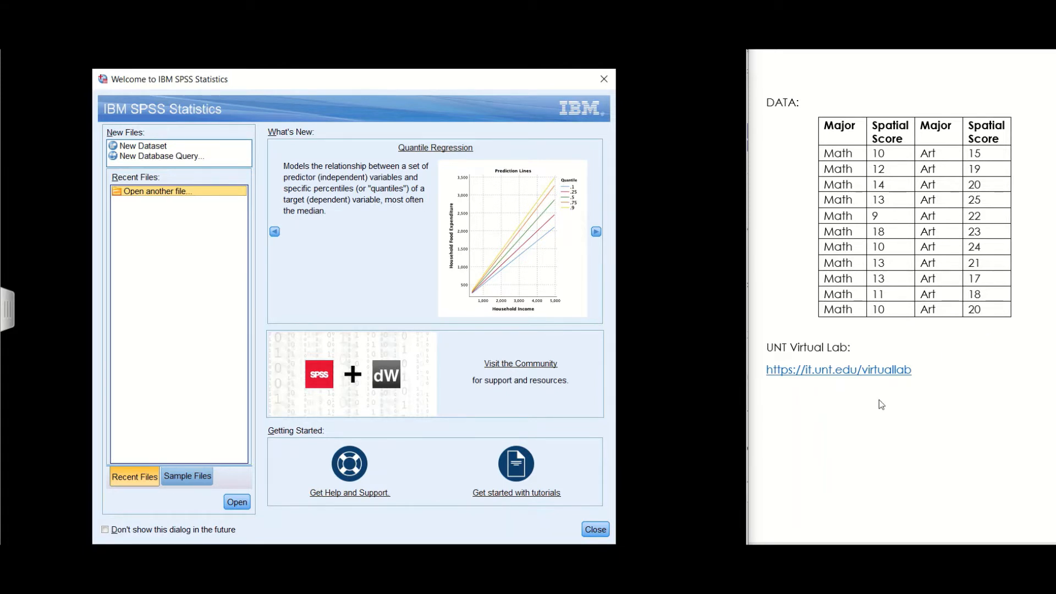
# Look through the UIT Virtual Lab page and the Horizon application catalogue for the available statistics software.
pyautogui.click(471, 531)
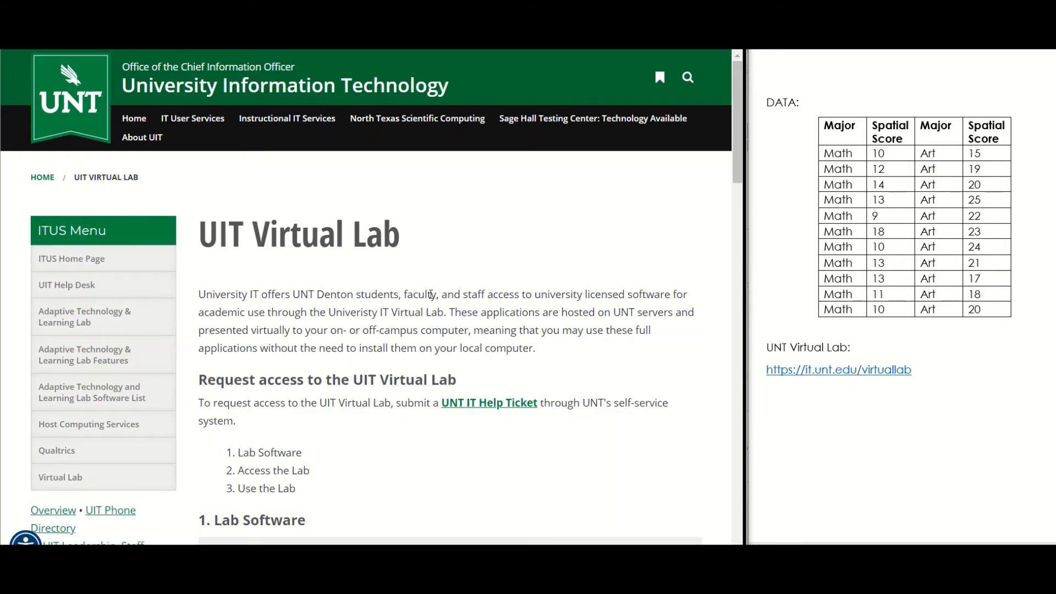
pyautogui.scroll(-2, 515, 481)
pyautogui.scroll(-6, 513, 479)
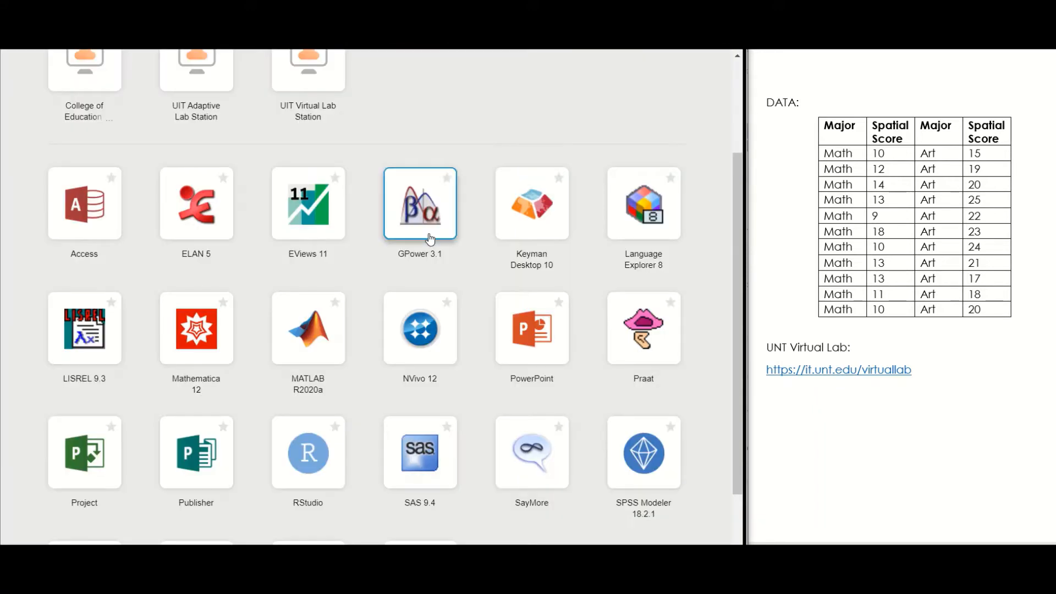
pyautogui.scroll(3, 492, 271)
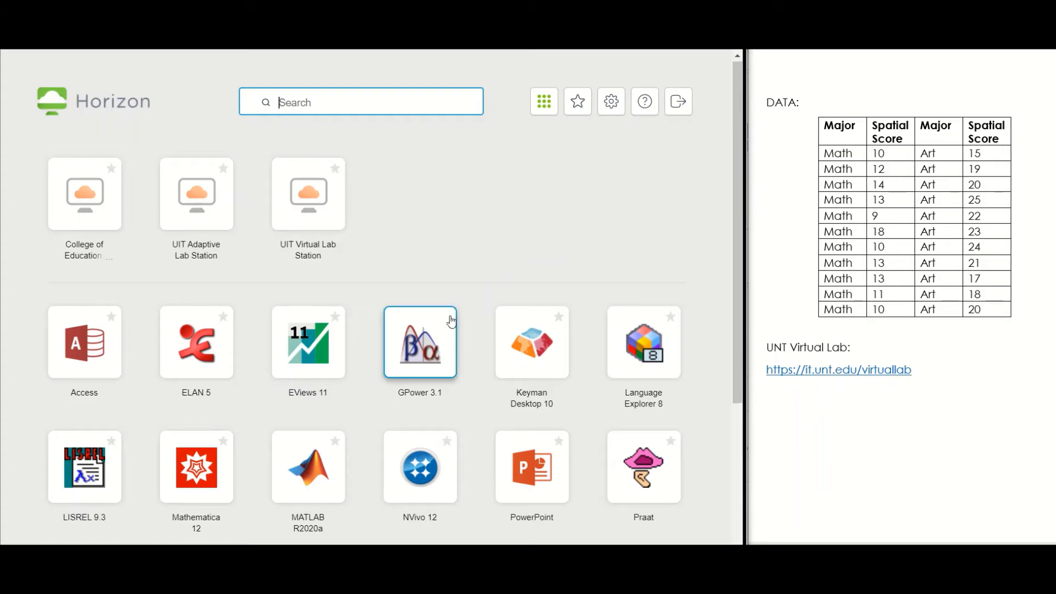
pyautogui.scroll(-4, 451, 321)
pyautogui.scroll(-1, 427, 391)
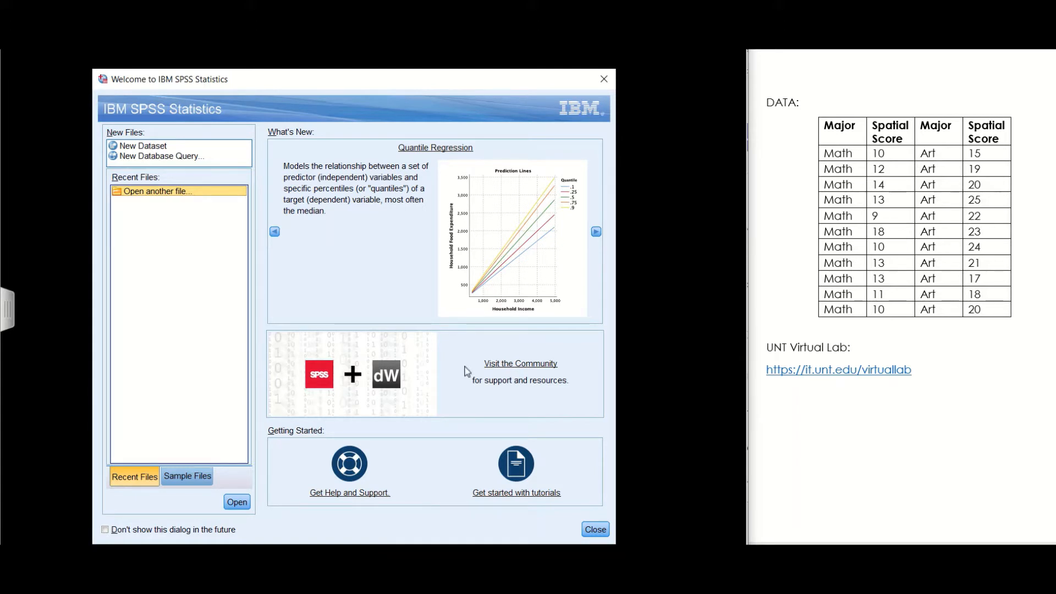
# Create a new empty dataset in SPSS Statistics and maximize its data editor window.
pyautogui.click(152, 150)
pyautogui.click(154, 153)
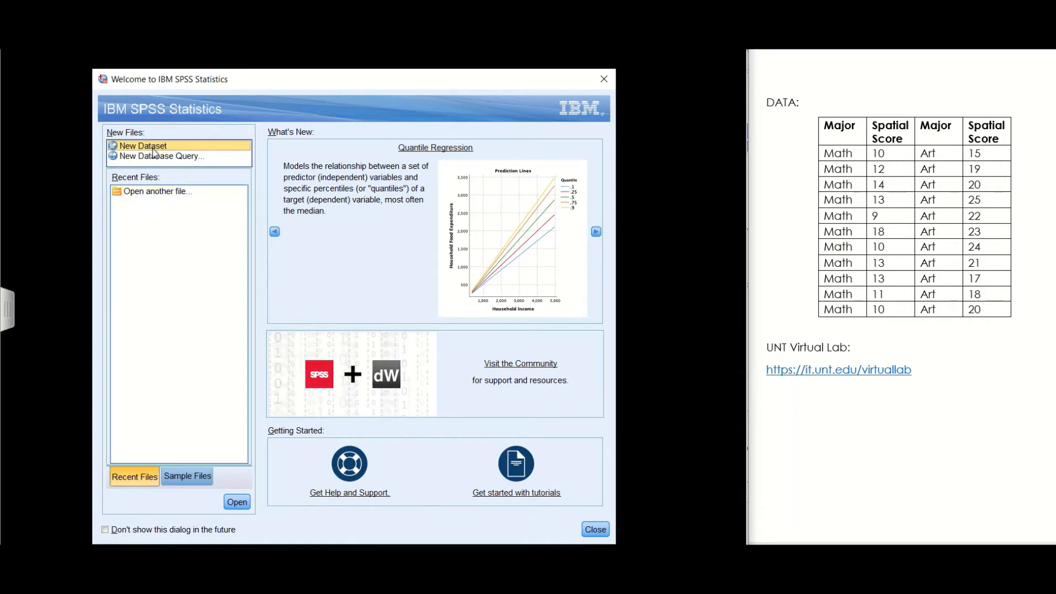
pyautogui.click(237, 502)
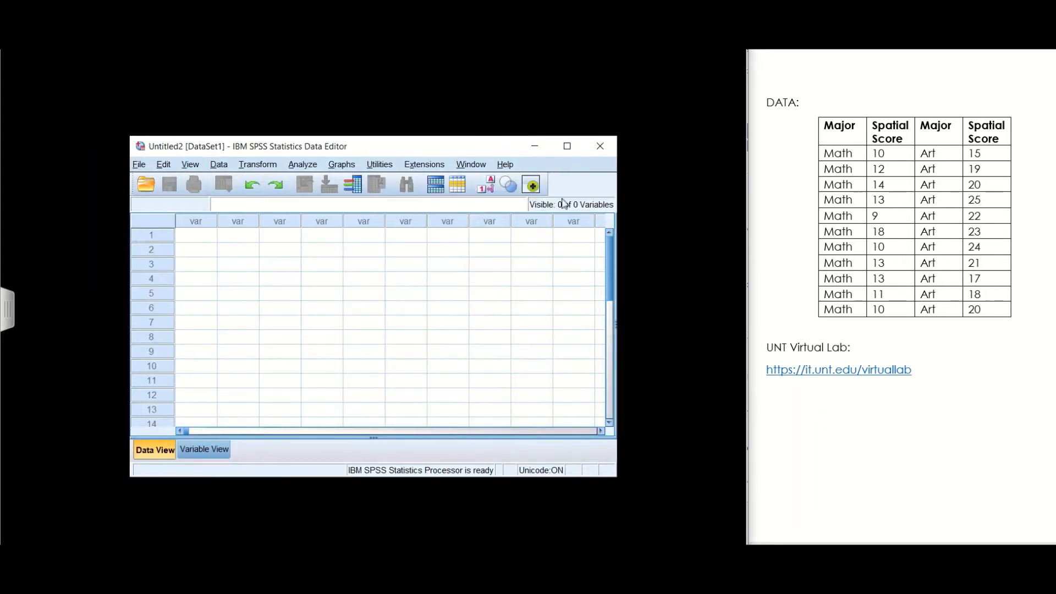
pyautogui.click(567, 146)
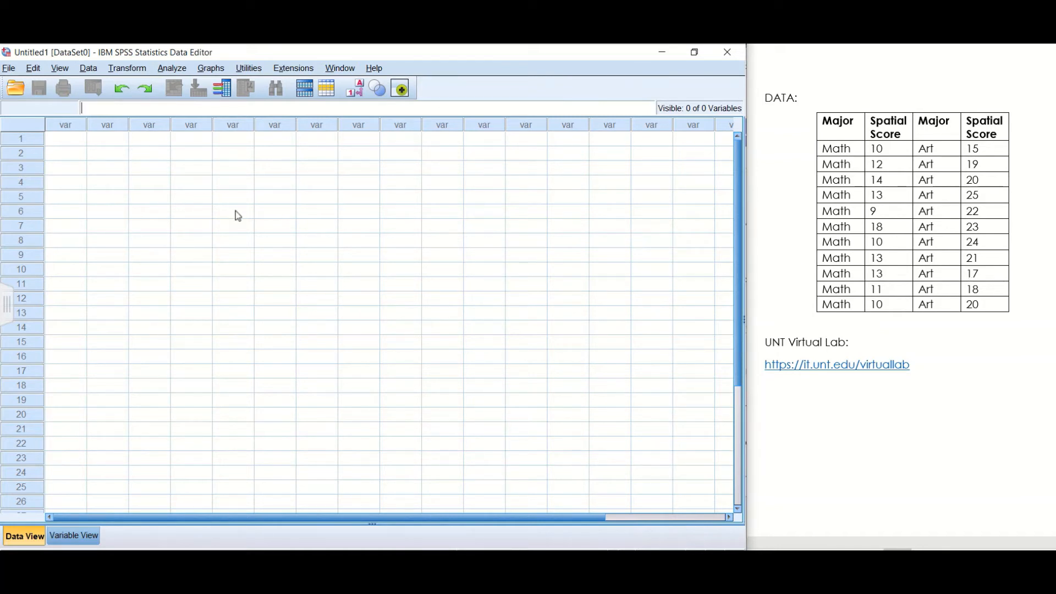
# Enter the group code 0 for the Math majors in rows 1 to 11 of the first column.
pyautogui.click(72, 141)
pyautogui.write('0')
pyautogui.press('Return')
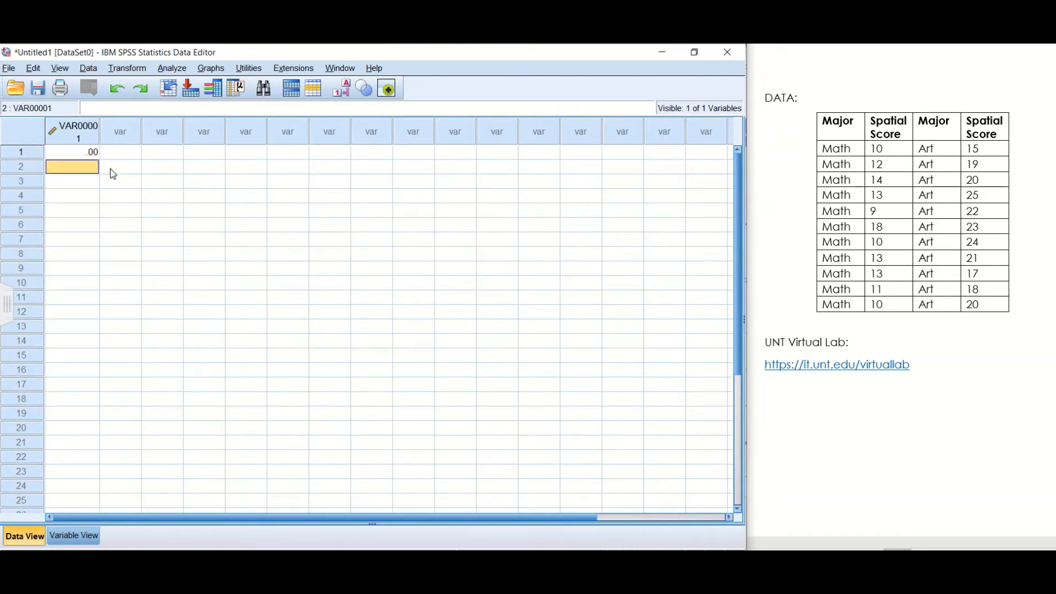
pyautogui.write('0')
pyautogui.press('Return')
pyautogui.write('0')
pyautogui.press('Return')
pyautogui.write('0')
pyautogui.press('Return')
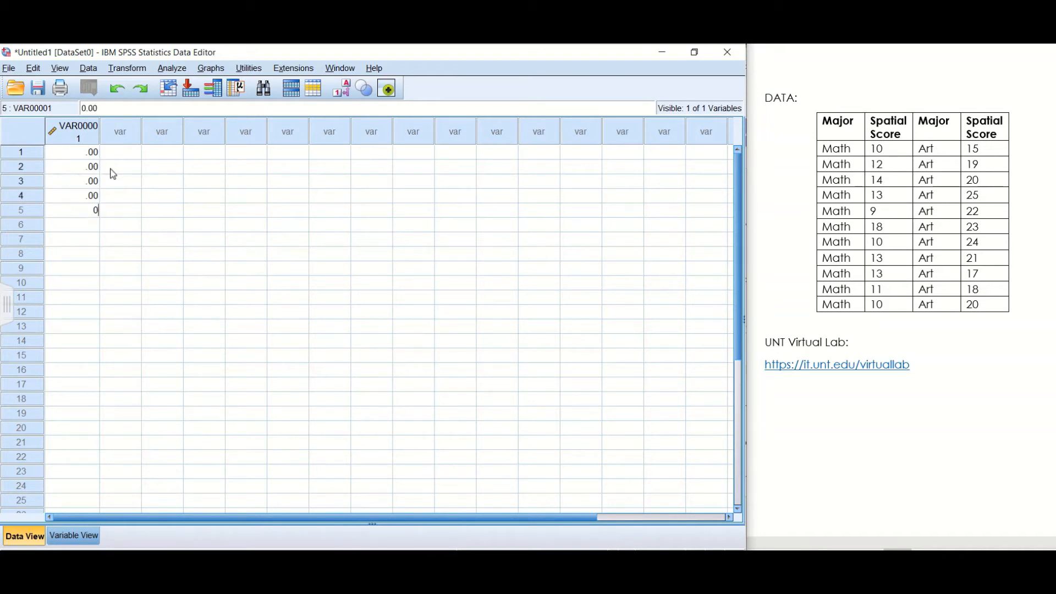
pyautogui.write('0')
pyautogui.press('Return')
pyautogui.press('Return')
pyautogui.write('0 0 0 0 ')
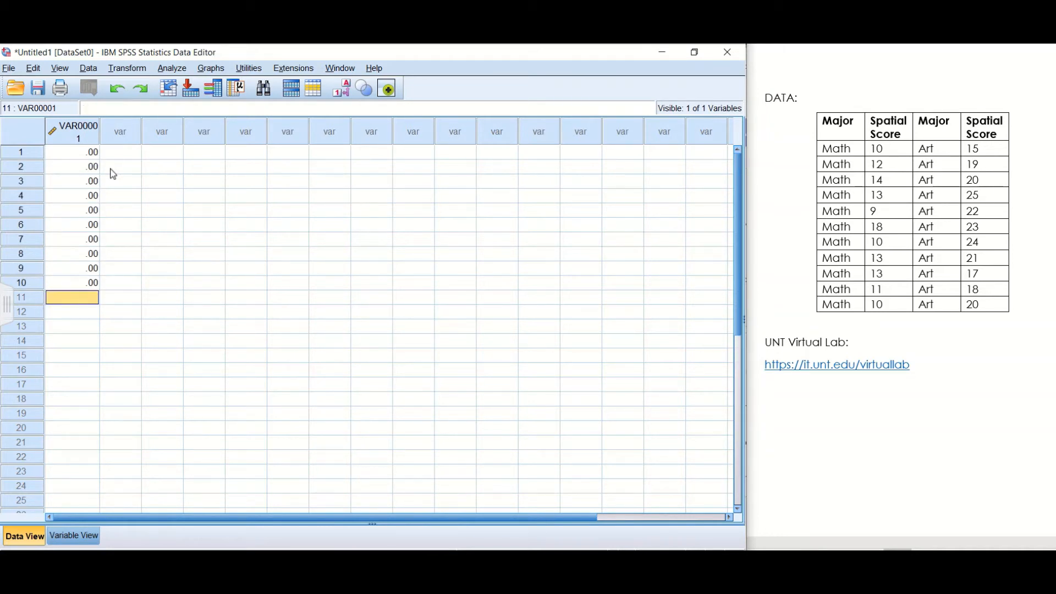
pyautogui.write('0 ')
# Enter the group code 1 for the Art majors in rows 12 to 22 of the first column.
pyautogui.write('1')
pyautogui.press('Return')
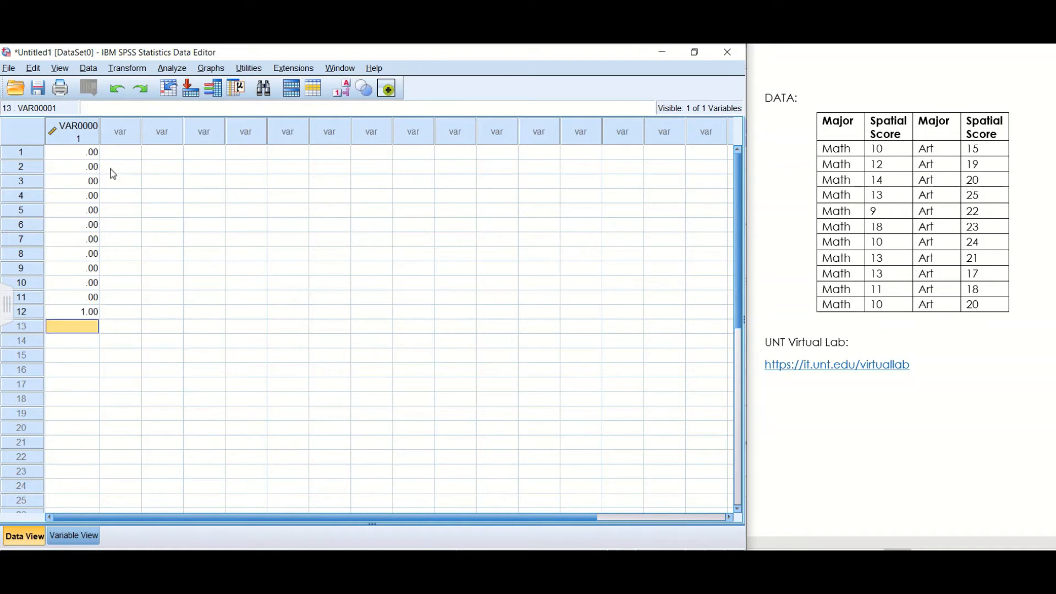
pyautogui.write('1')
pyautogui.press('Return')
pyautogui.write('1')
pyautogui.press('Return')
pyautogui.write('1 1 1 1 1 1')
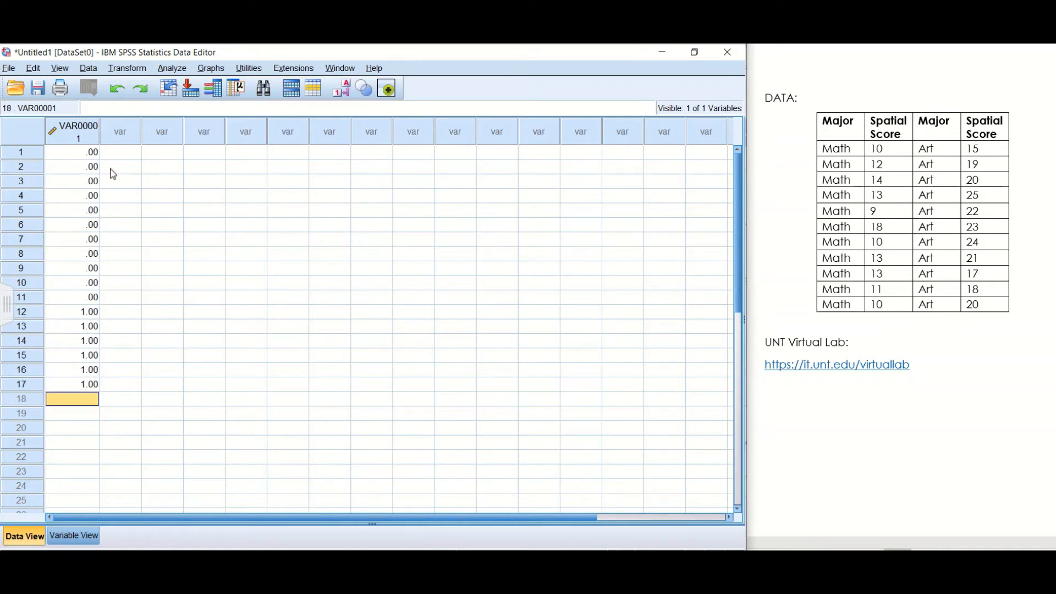
pyautogui.press('Return')
pyautogui.write('1')
pyautogui.press('Return')
pyautogui.write('1')
pyautogui.press('Return')
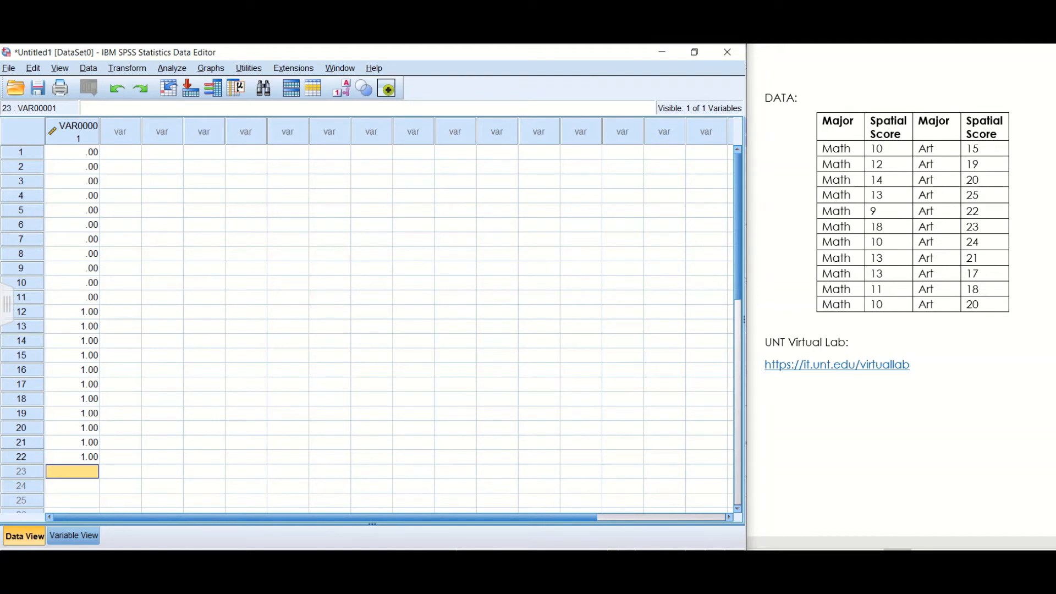
# Copy the Math majors' spatial scores from the document table into rows 1 to 11 of the second column.
pyautogui.click(877, 150)
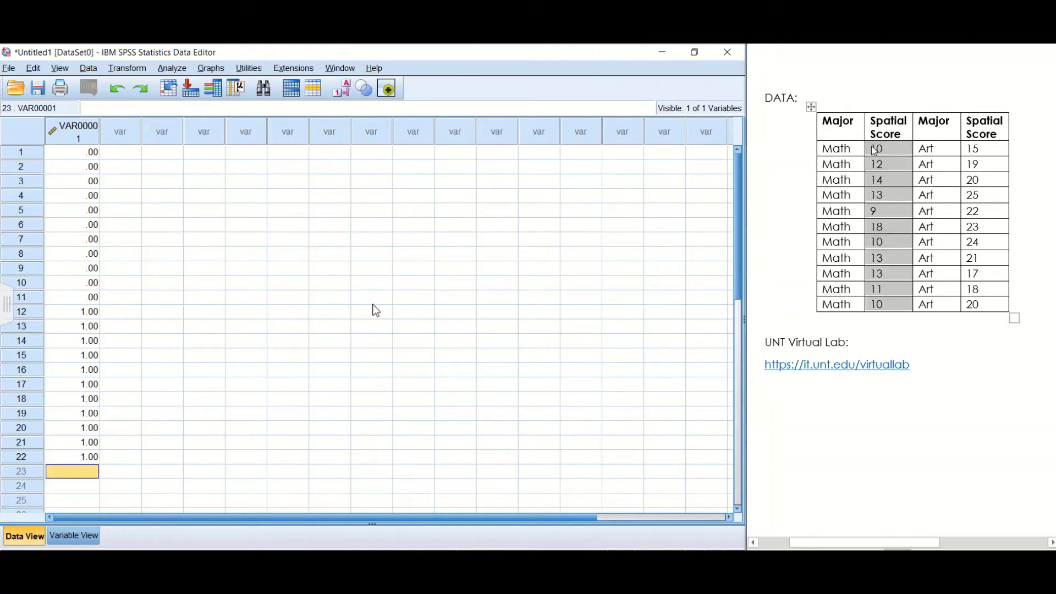
pyautogui.rightClick(881, 153)
pyautogui.click(913, 176)
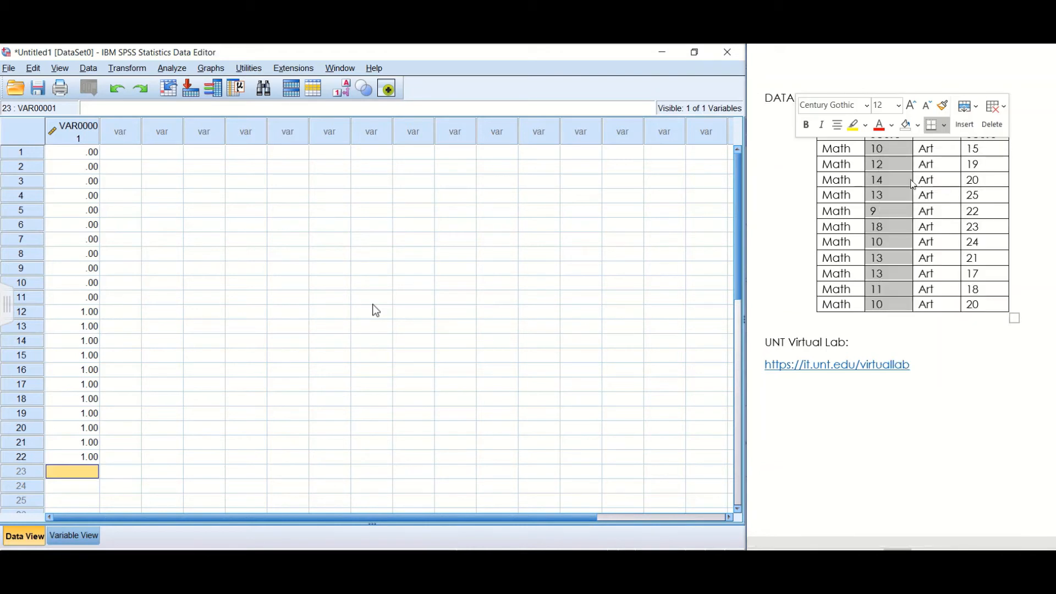
pyautogui.click(330, 196)
pyautogui.click(122, 153)
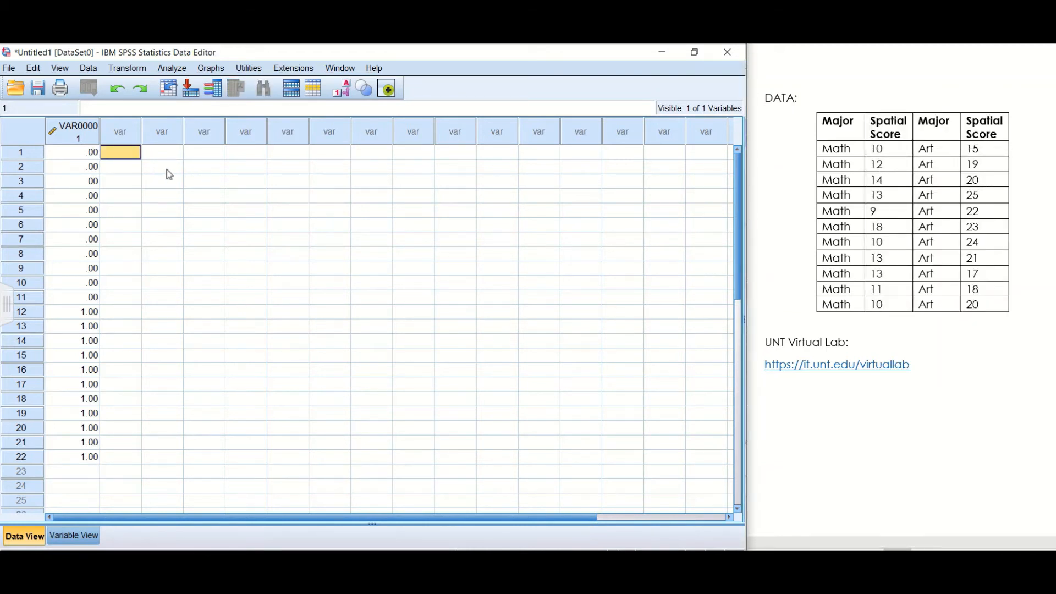
pyautogui.write('10.00 12.00 14.00 13.00 9.00 18.00 10.00 13.00 13.00 11.00 10.00')
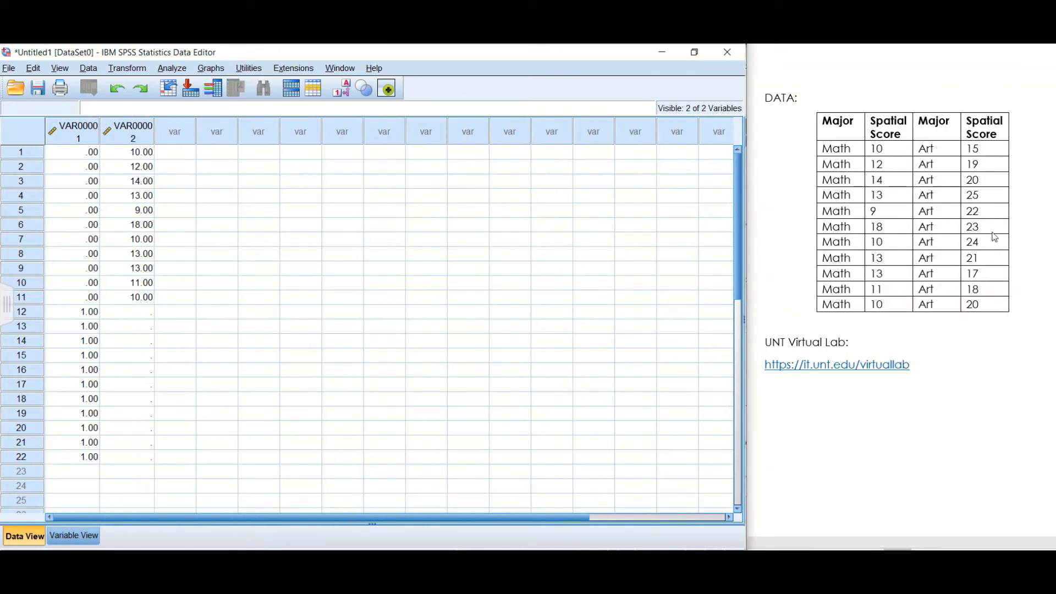
# Copy the Art majors' spatial scores from the document table into rows 12 to 22 of the second column.
pyautogui.moveTo(969, 149); pyautogui.dragTo(981, 305)
pyautogui.rightClick(988, 204)
pyautogui.click(946, 236)
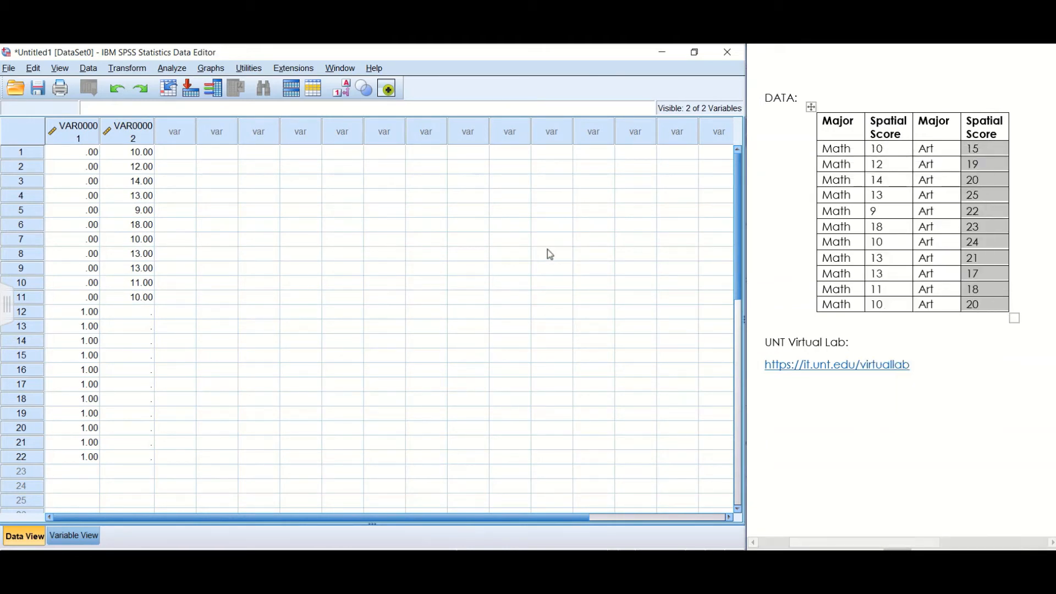
pyautogui.click(144, 312)
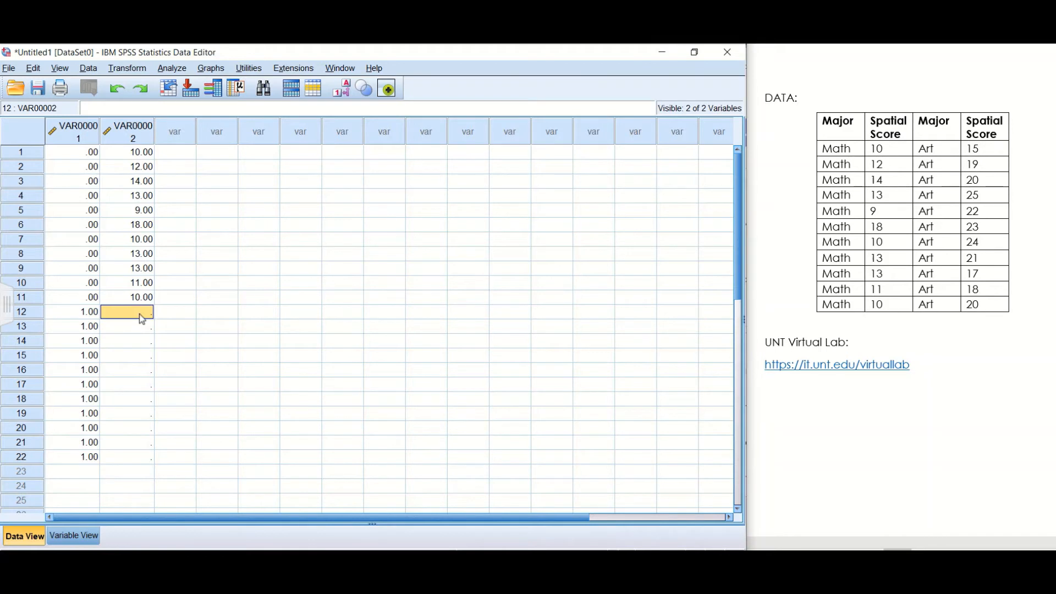
pyautogui.write('v')
pyautogui.press('Escape')
pyautogui.hotkey('ctrl', 'v')
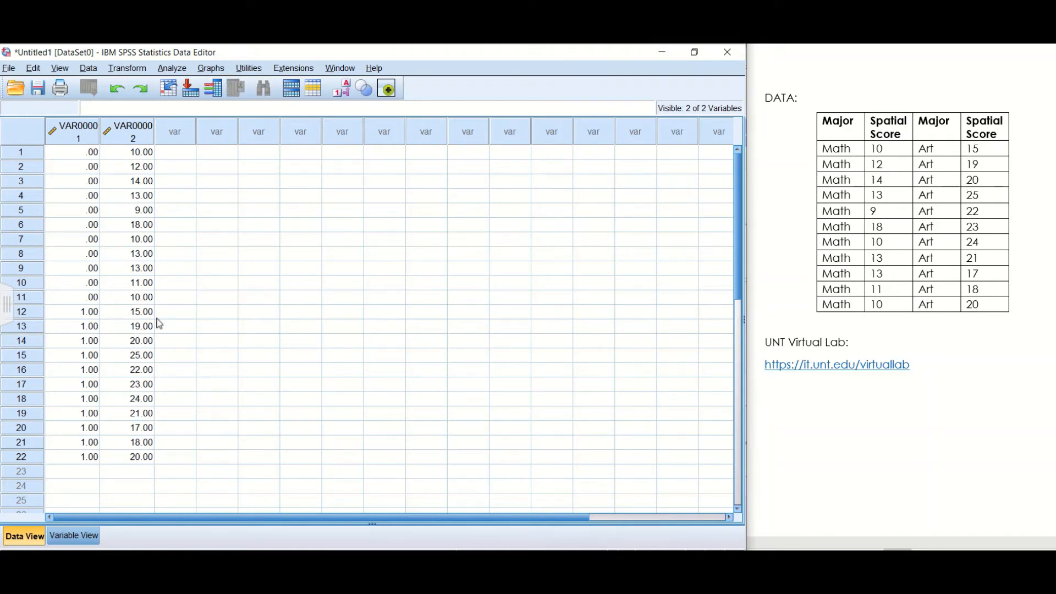
pyautogui.click(287, 329)
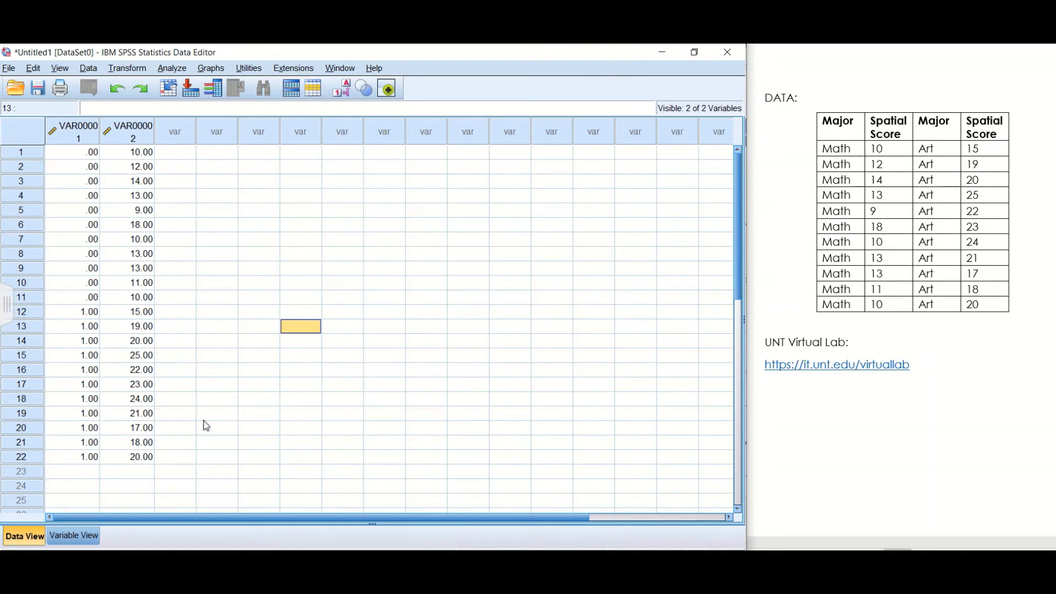
# Rename the first variable Major and set its decimals to 0.
pyautogui.click(77, 536)
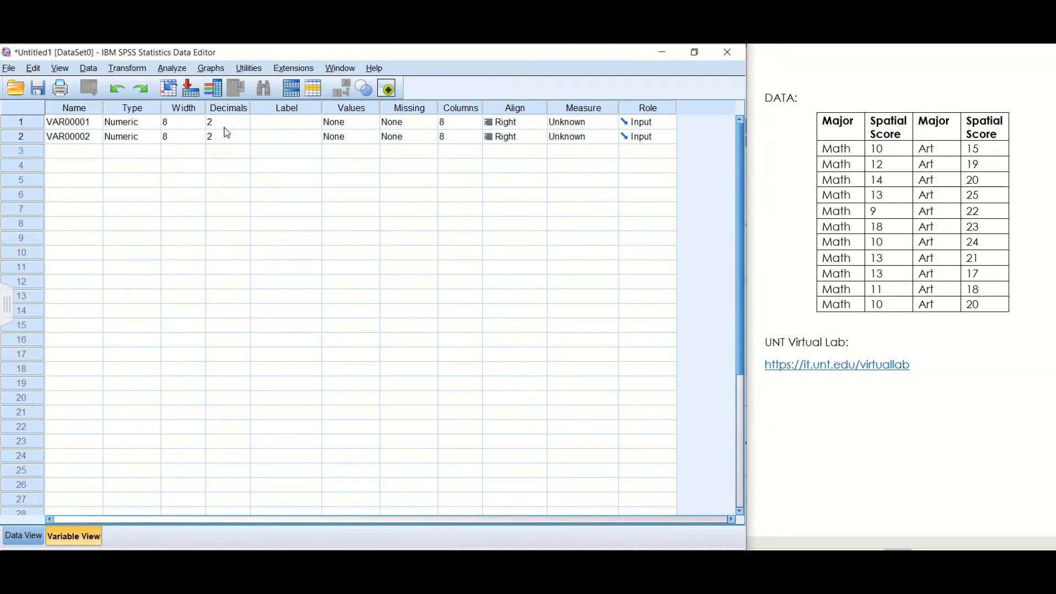
pyautogui.click(62, 124)
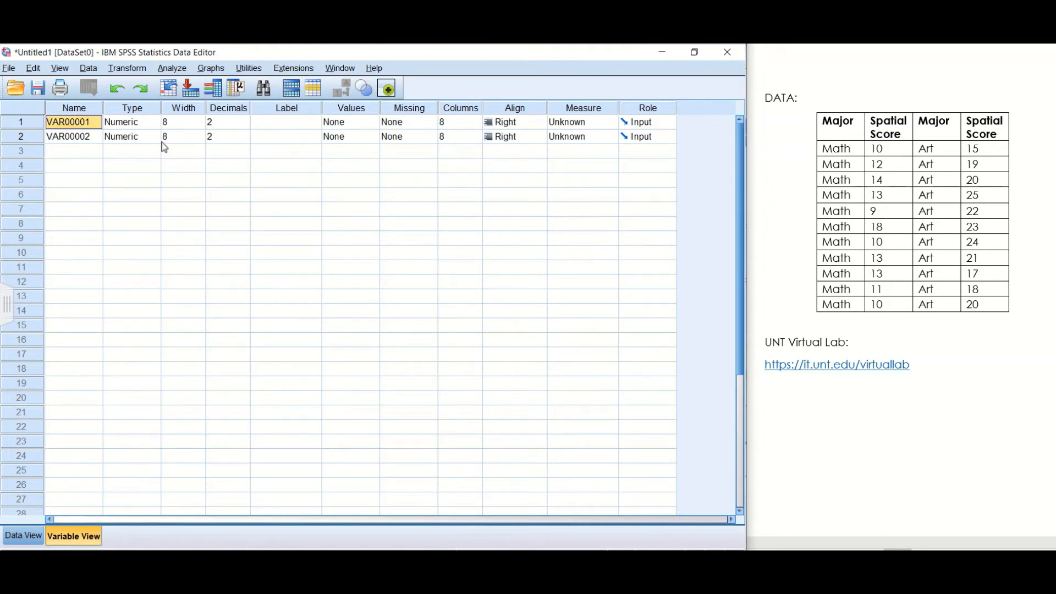
pyautogui.write('Major')
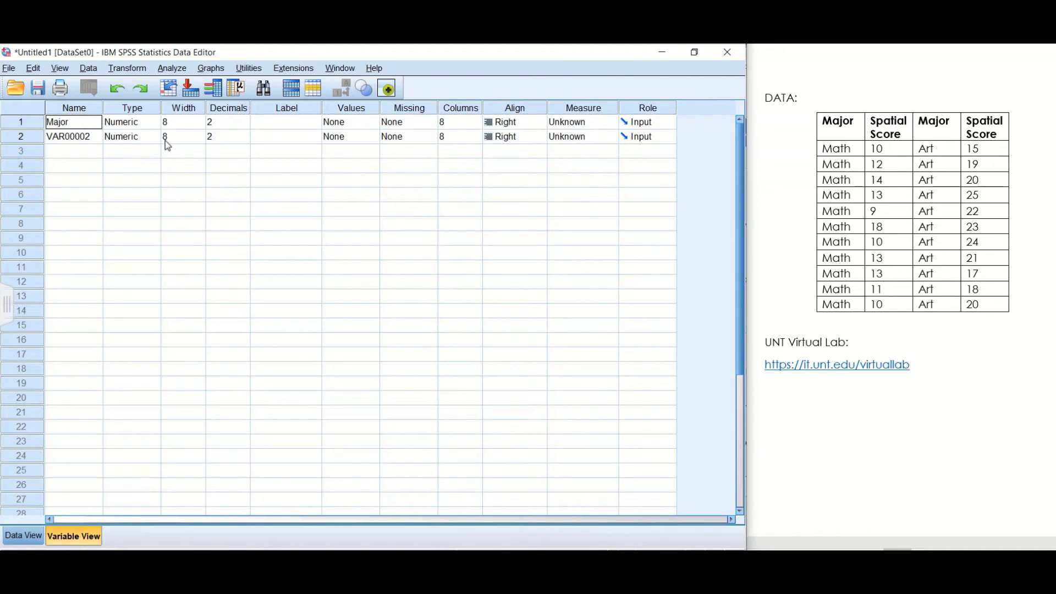
pyautogui.click(231, 127)
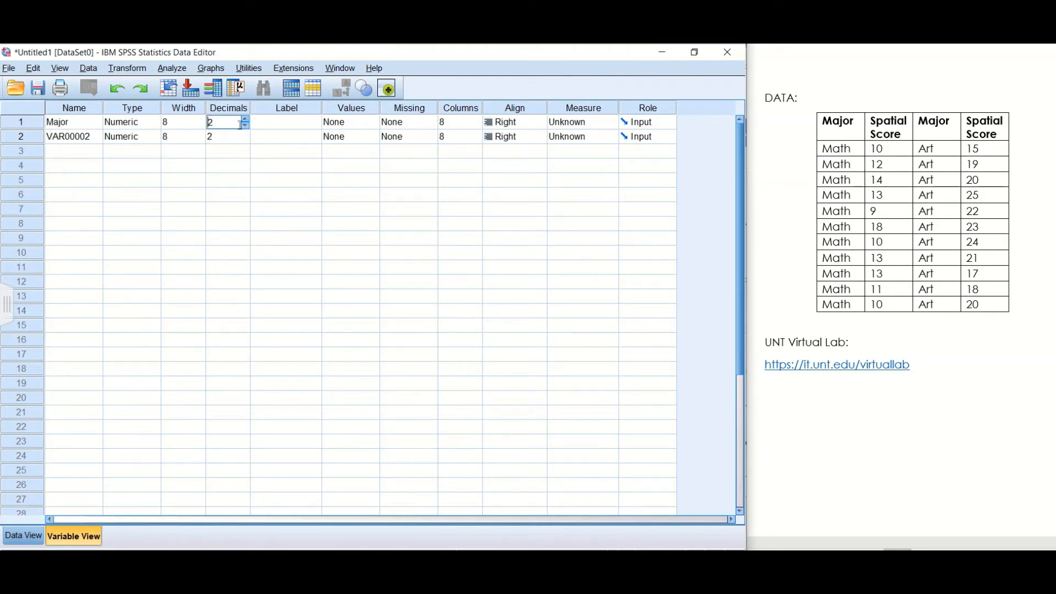
pyautogui.click(245, 126)
pyautogui.click(246, 126)
# Define value labels for the Major variable: 0 = Math and 1 = Art.
pyautogui.doubleClick(368, 126)
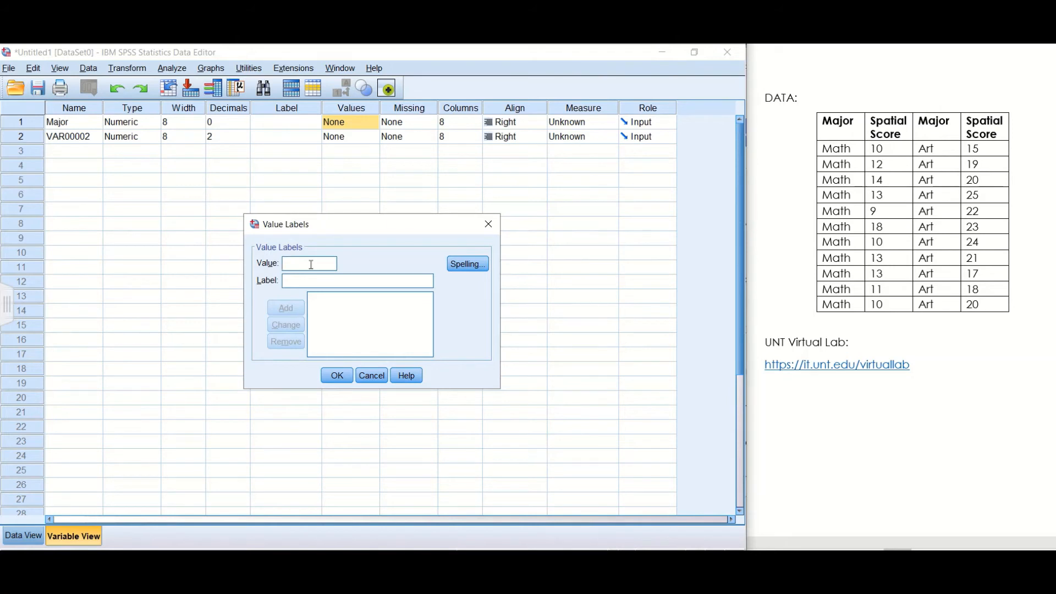
pyautogui.write('0')
pyautogui.click(311, 280)
pyautogui.write('Math')
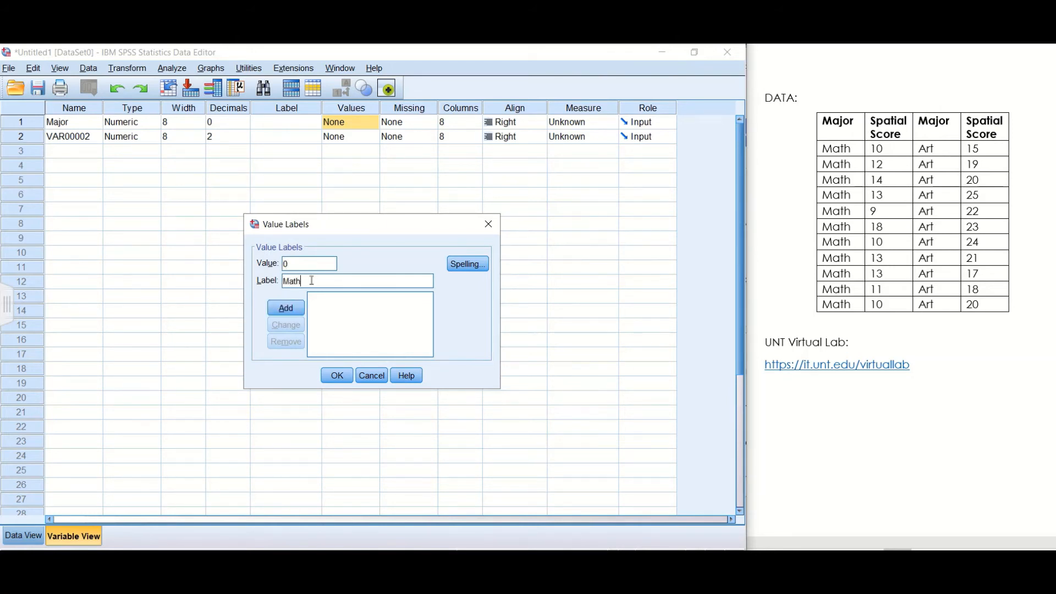
pyautogui.click(285, 309)
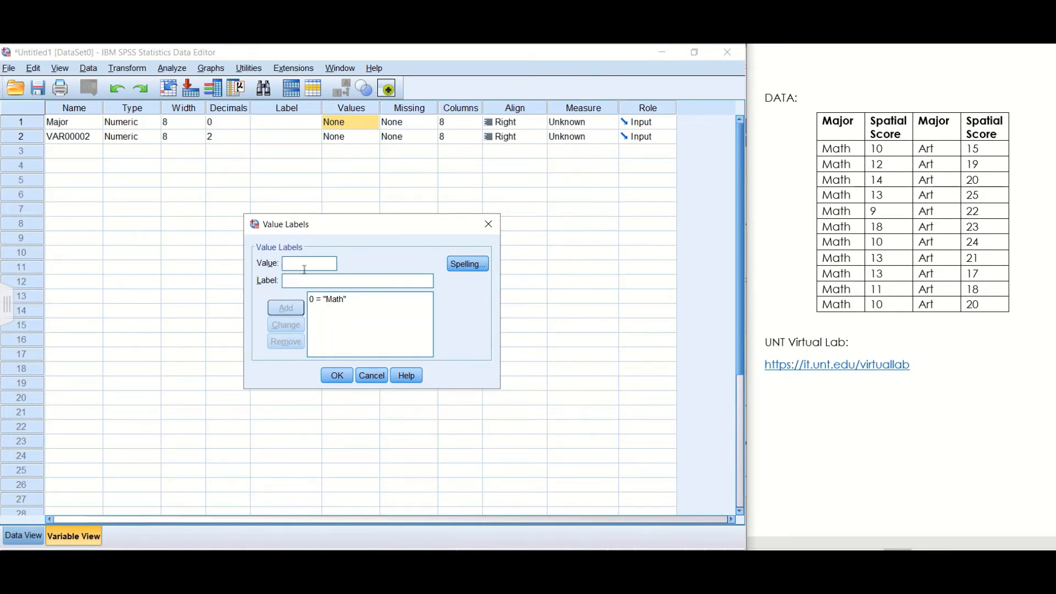
pyautogui.write('1')
pyautogui.click(307, 283)
pyautogui.write('Art')
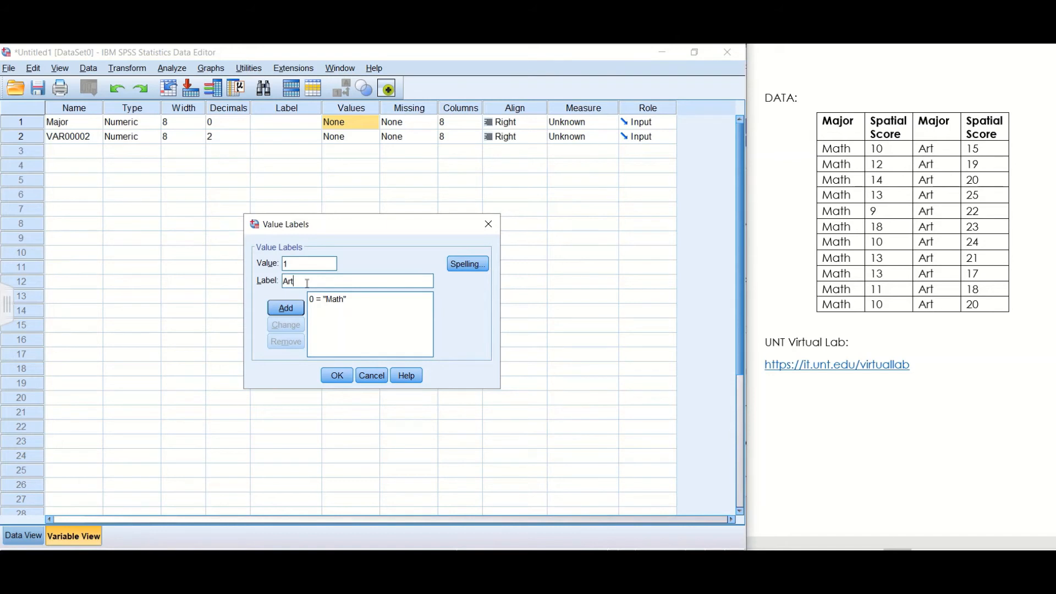
pyautogui.click(286, 308)
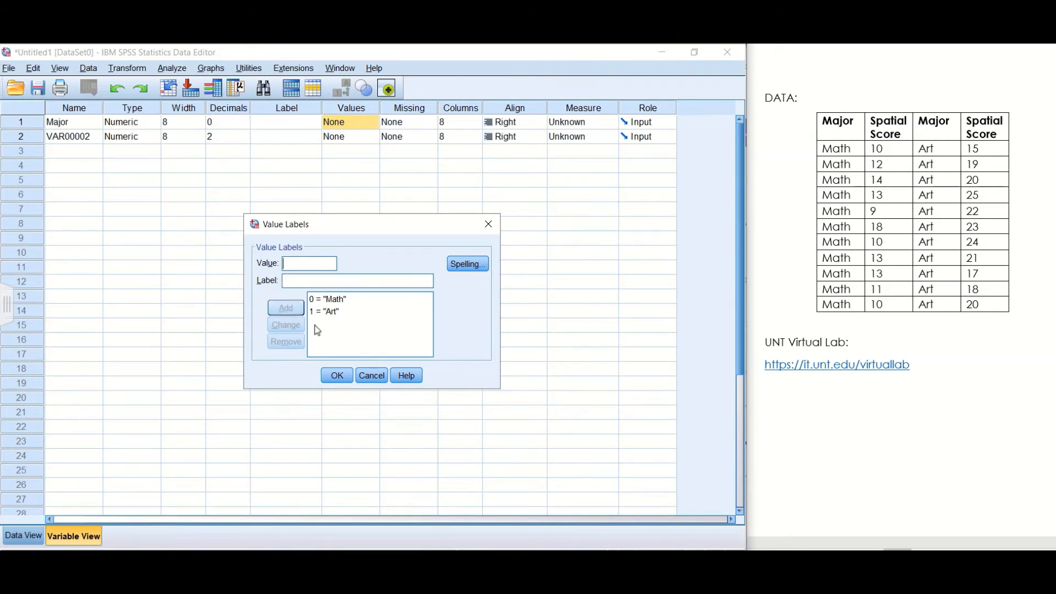
pyautogui.click(337, 375)
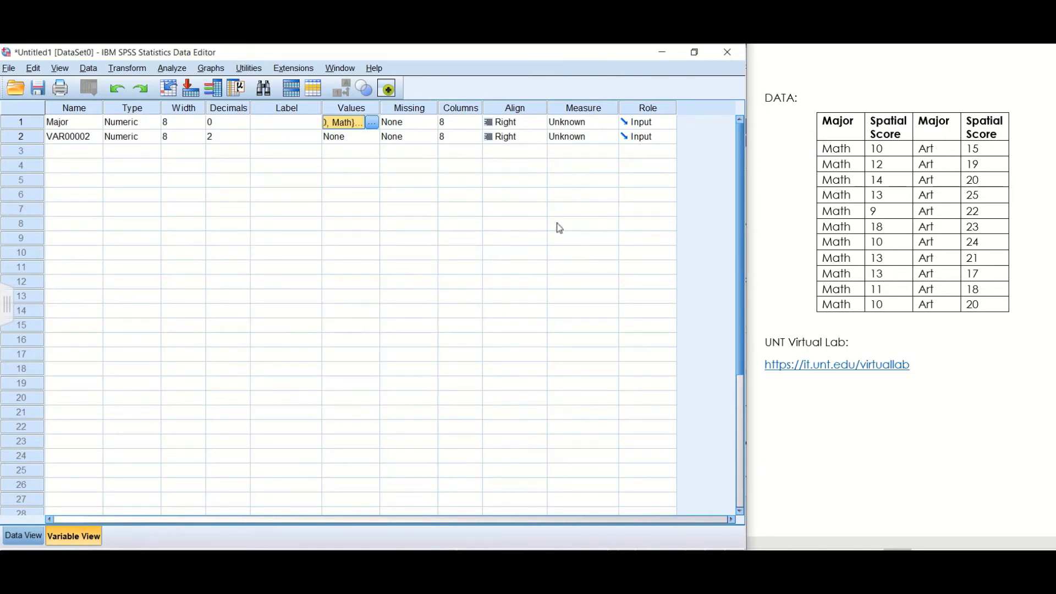
# Set the Major variable's measurement level to Nominal and check the variable in the data sheet.
pyautogui.click(597, 124)
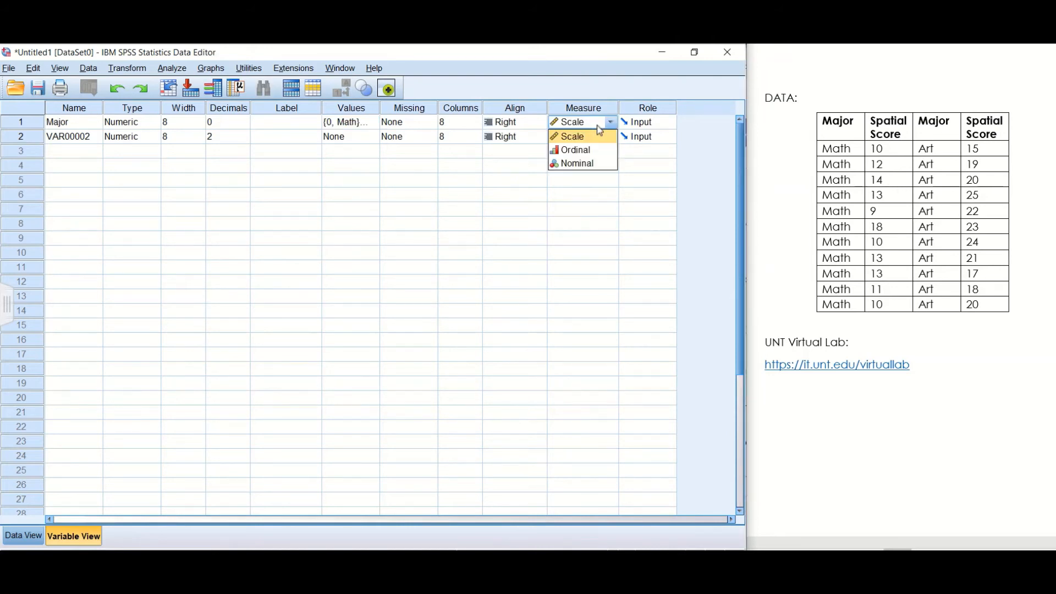
pyautogui.click(602, 165)
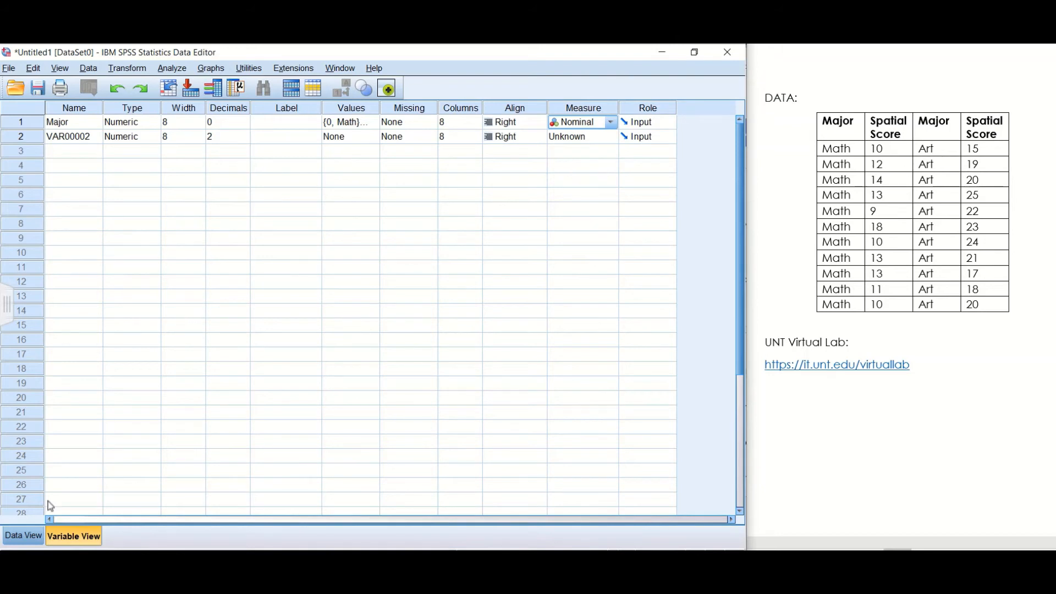
pyautogui.click(23, 535)
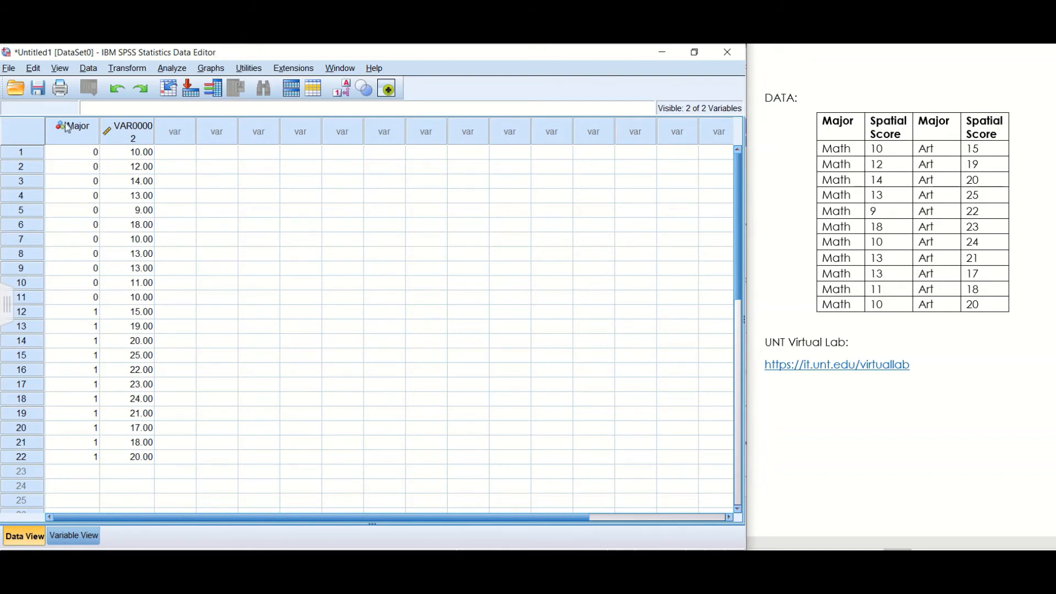
pyautogui.moveTo(66, 131)
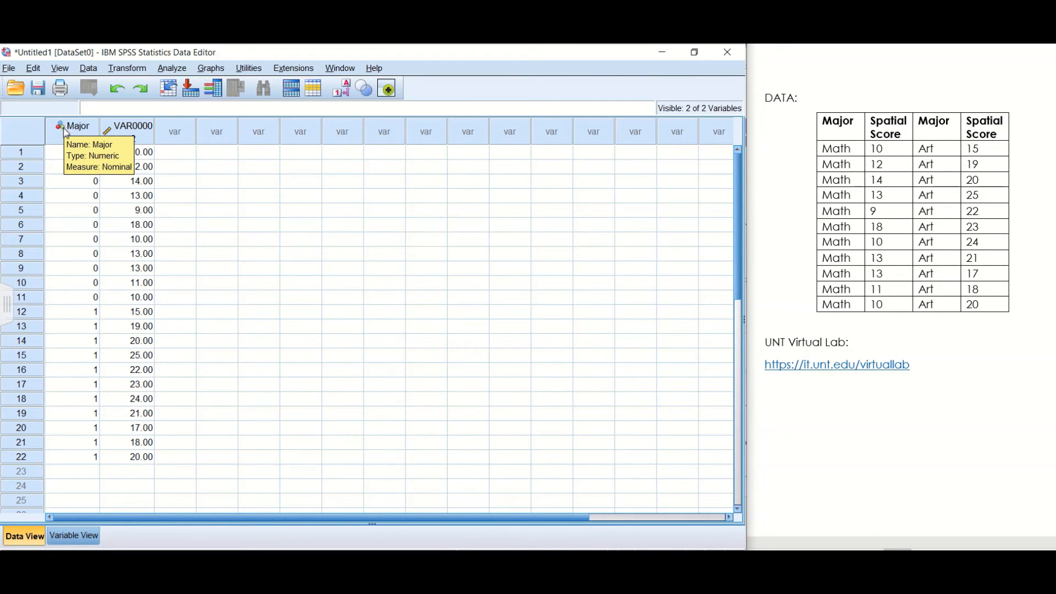
# Rename the second variable Spatial_Score and set its measurement level to Scale.
pyautogui.click(85, 541)
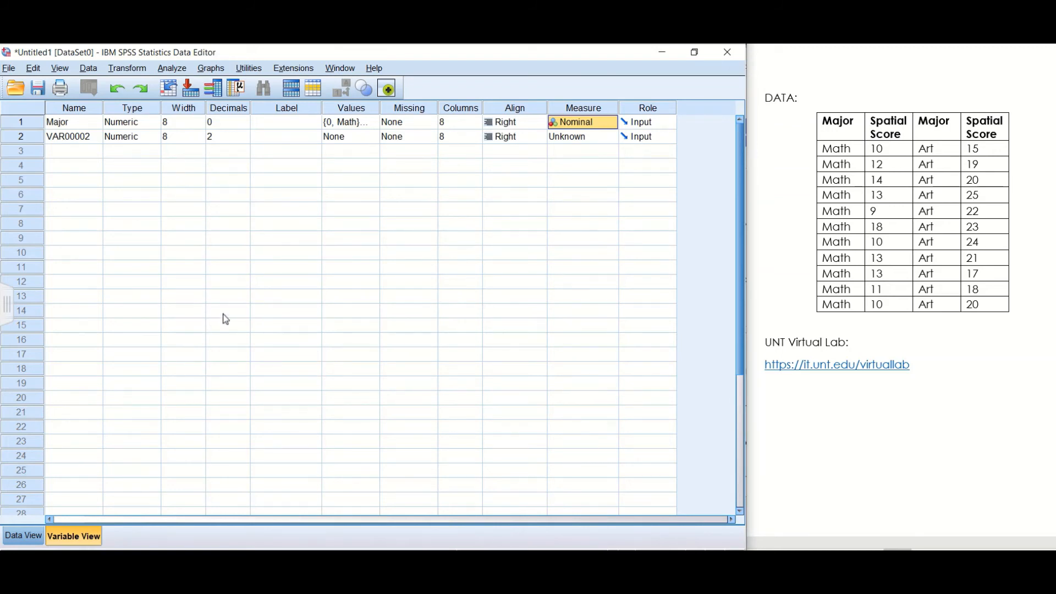
pyautogui.click(87, 138)
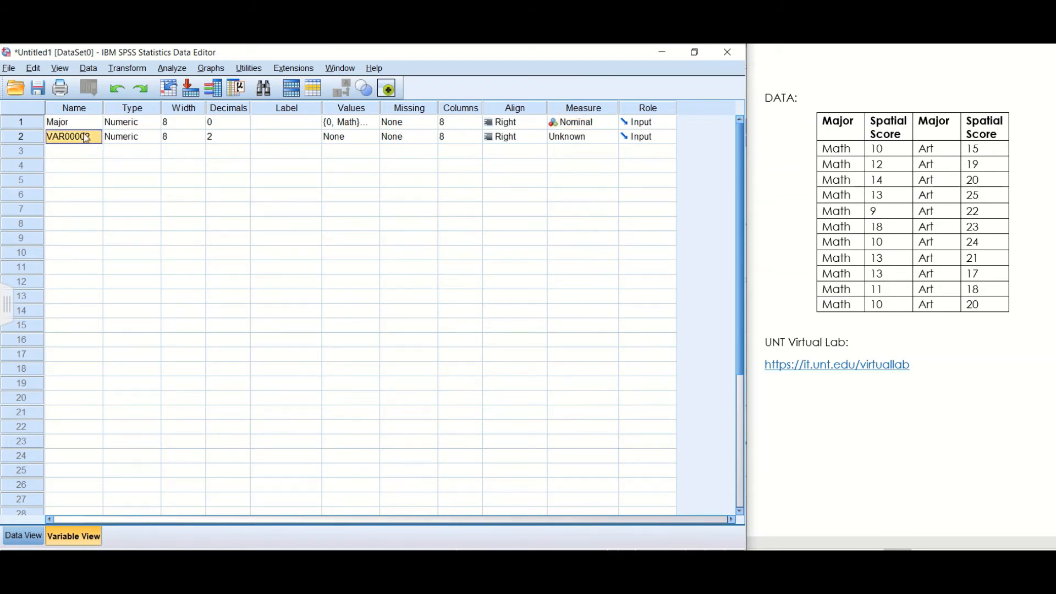
pyautogui.write('Spatial_Score')
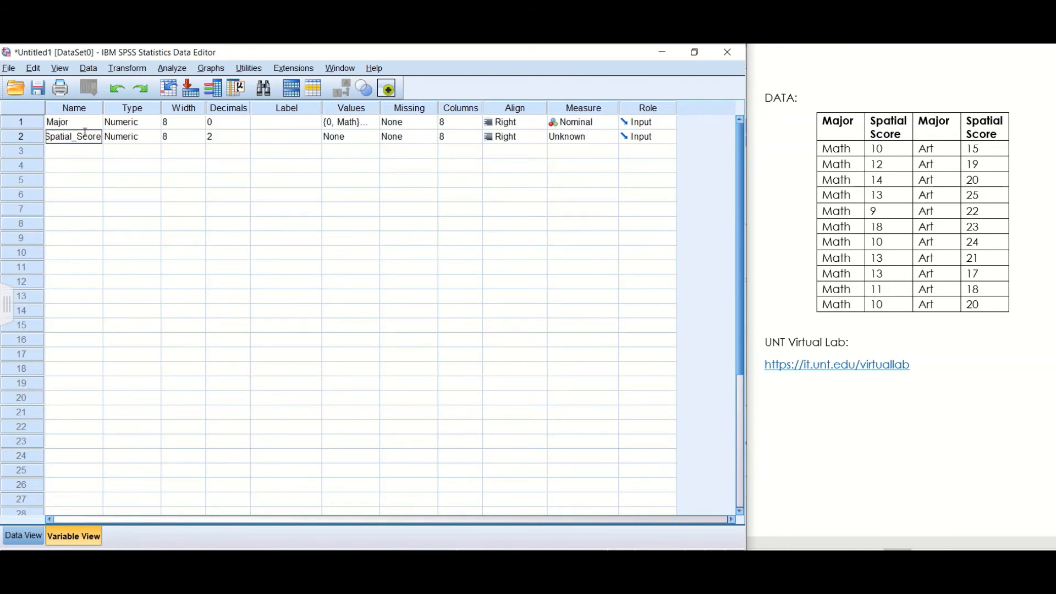
pyautogui.click(588, 138)
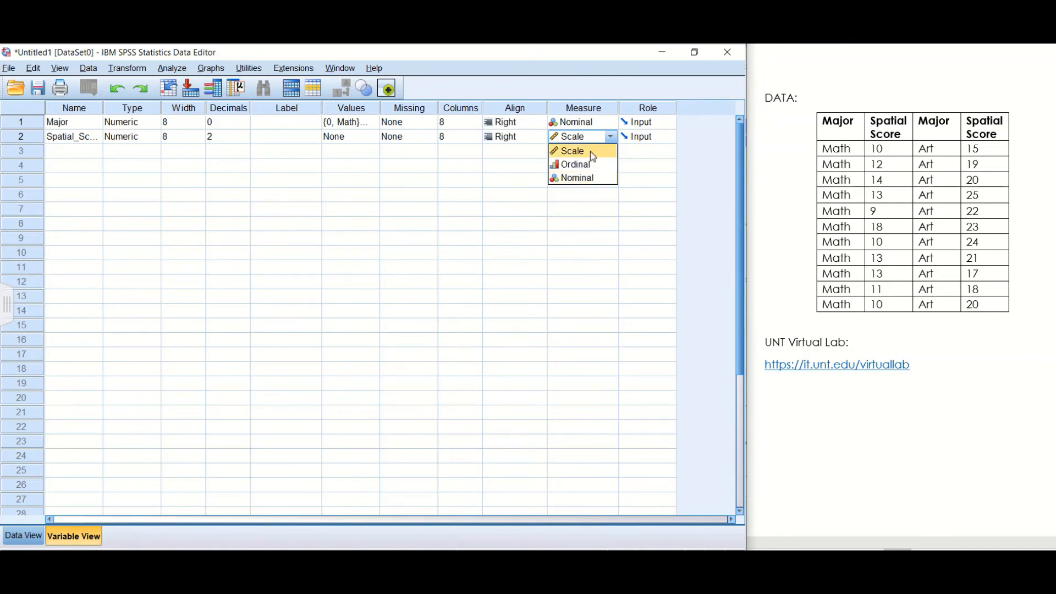
pyautogui.click(593, 157)
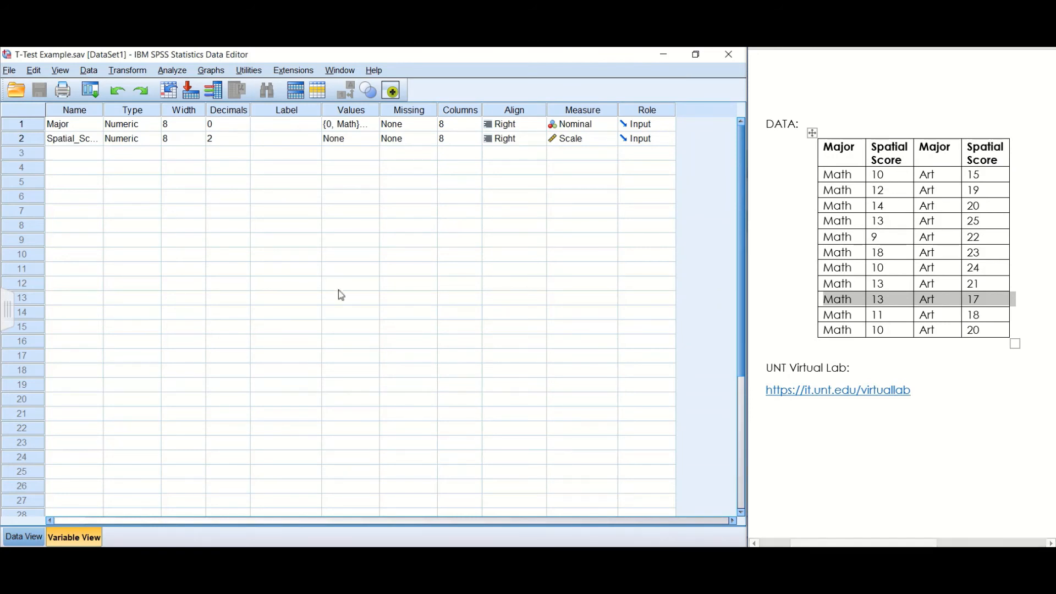
# Set up an Independent-Samples T Test with Spatial_Score as the test variable and Major as the grouping variable.
pyautogui.click(164, 73)
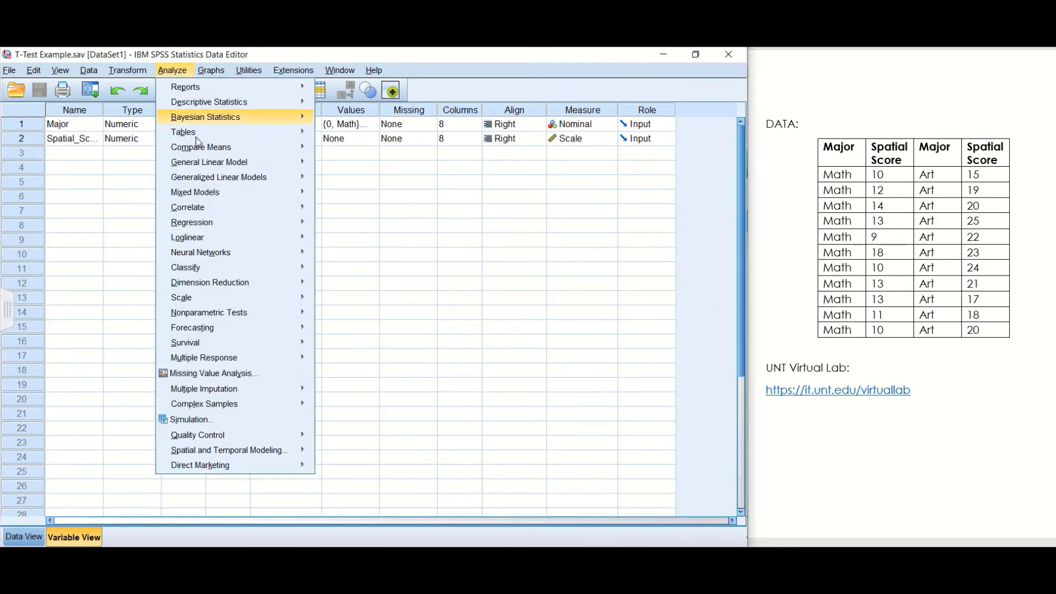
pyautogui.moveTo(200, 149)
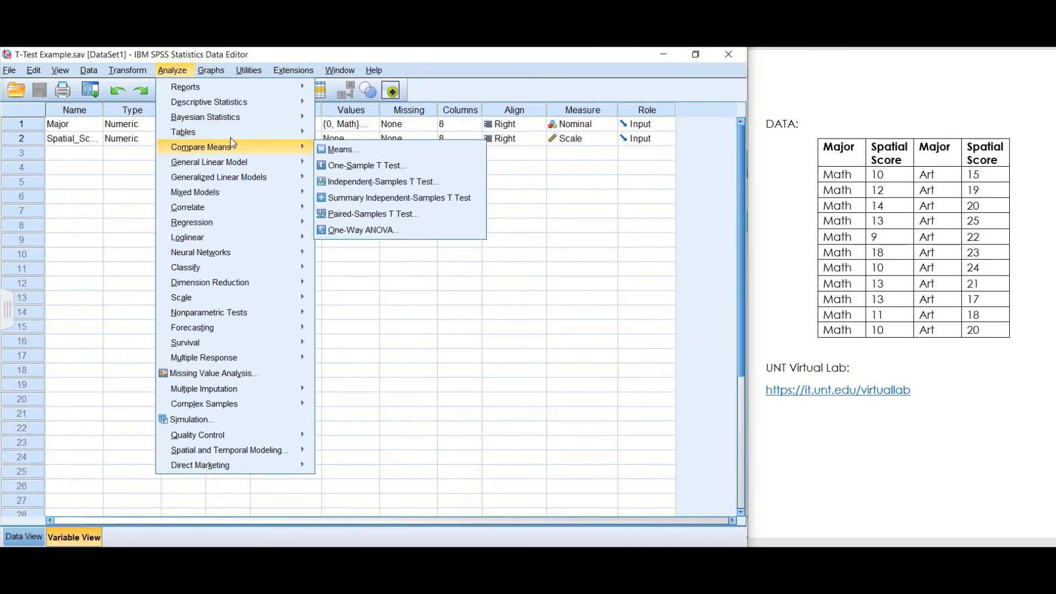
pyautogui.click(363, 182)
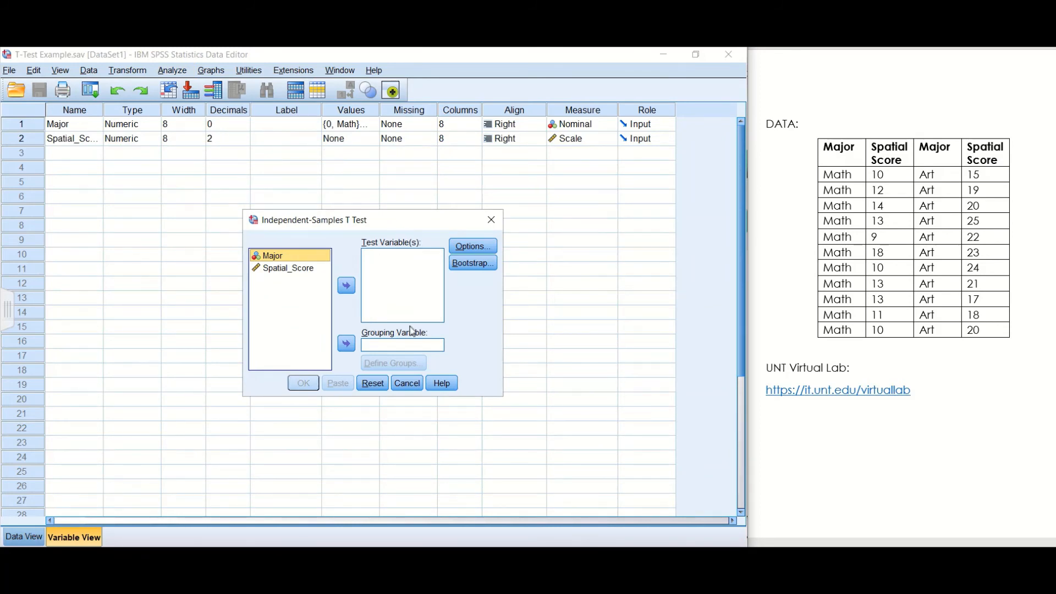
pyautogui.click(318, 269)
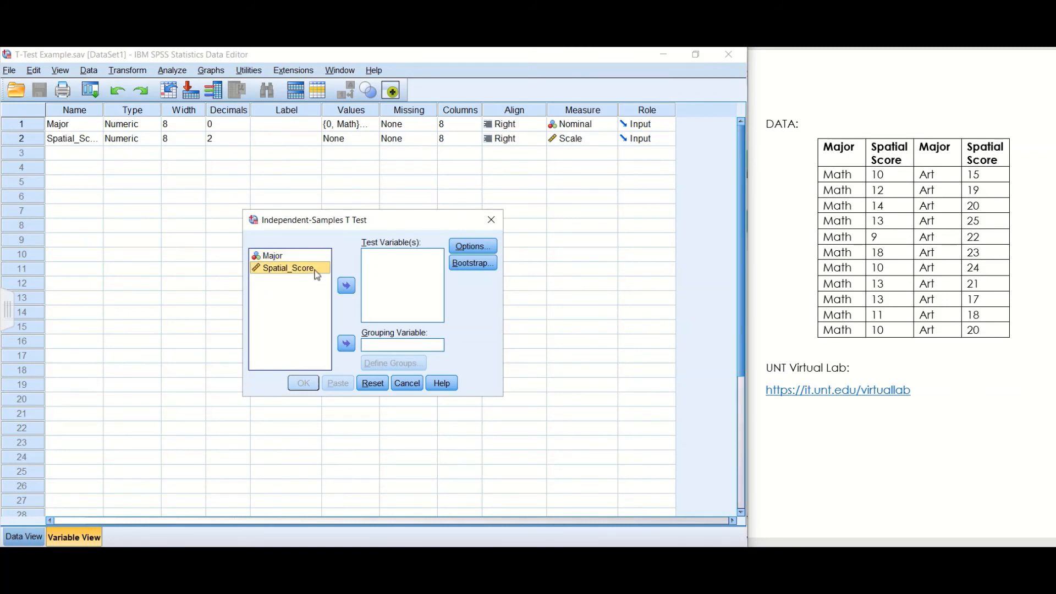
pyautogui.click(348, 288)
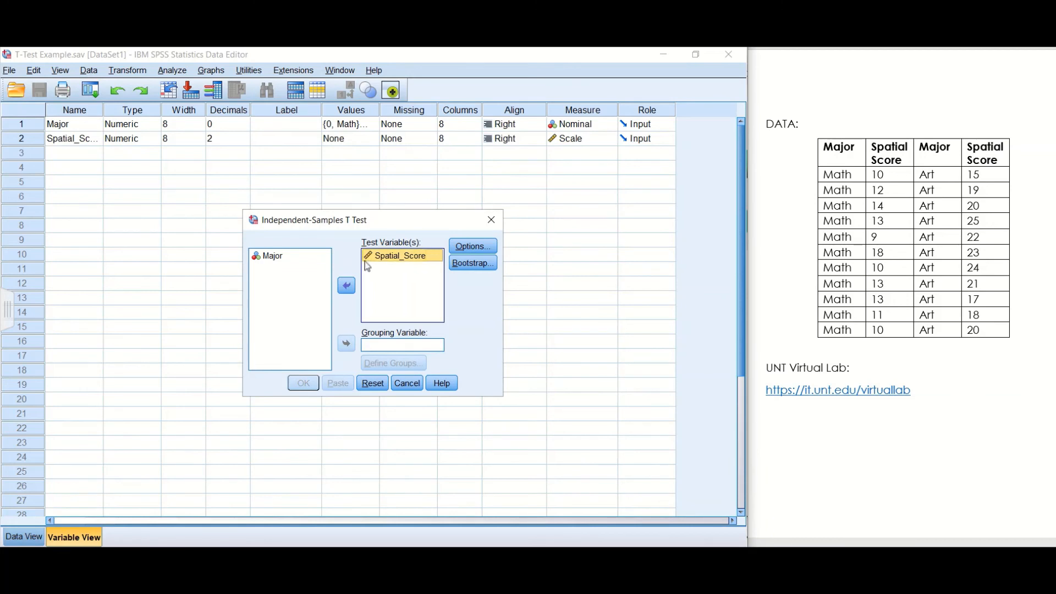
pyautogui.click(289, 257)
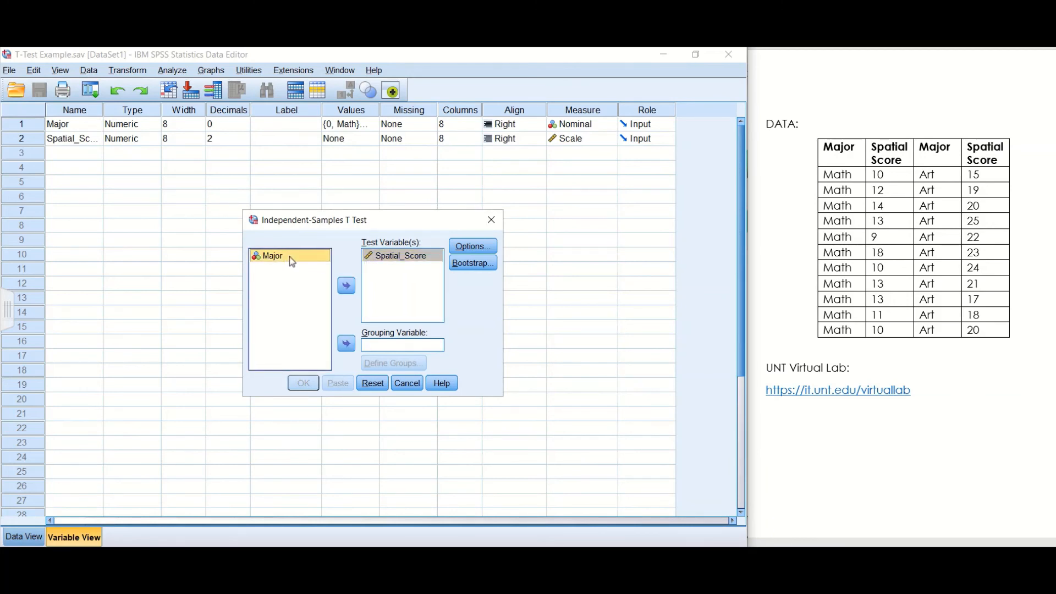
pyautogui.click(348, 342)
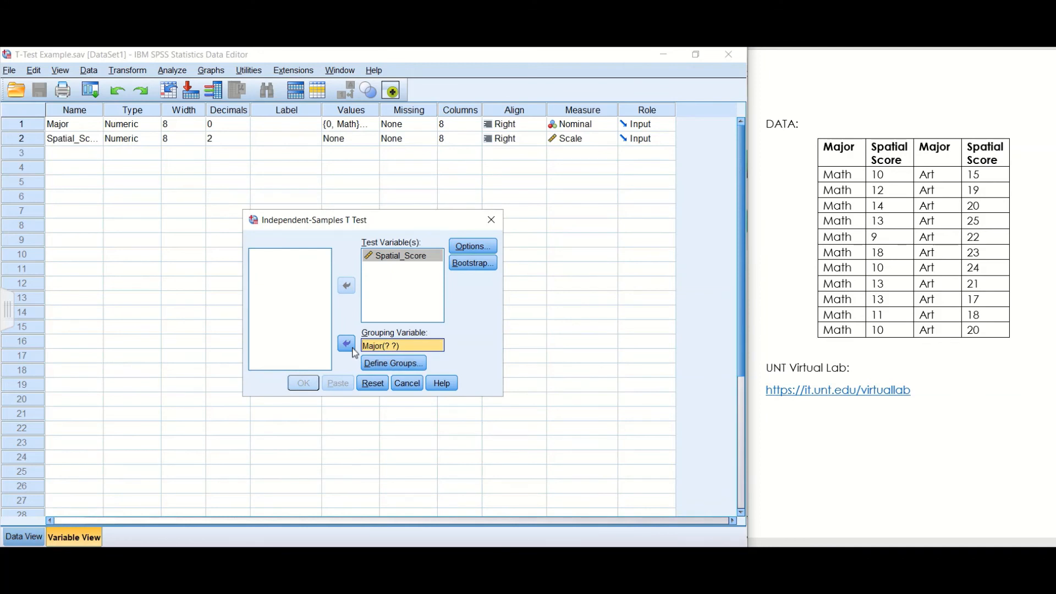
# Define the Major groups as 0 for Group 1 and 1 for Group 2, and run the t test.
pyautogui.click(382, 364)
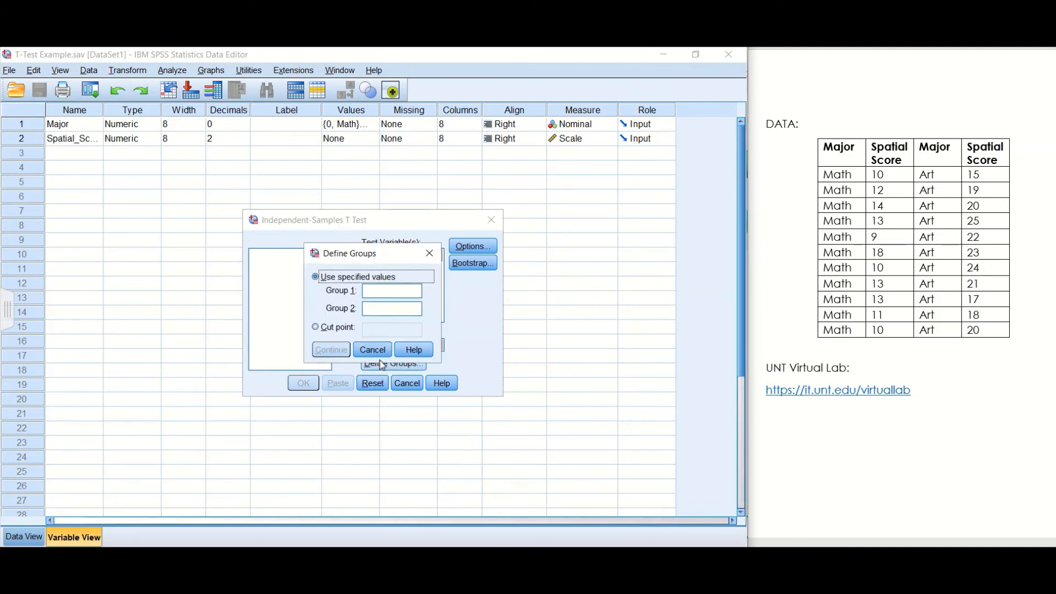
pyautogui.click(381, 288)
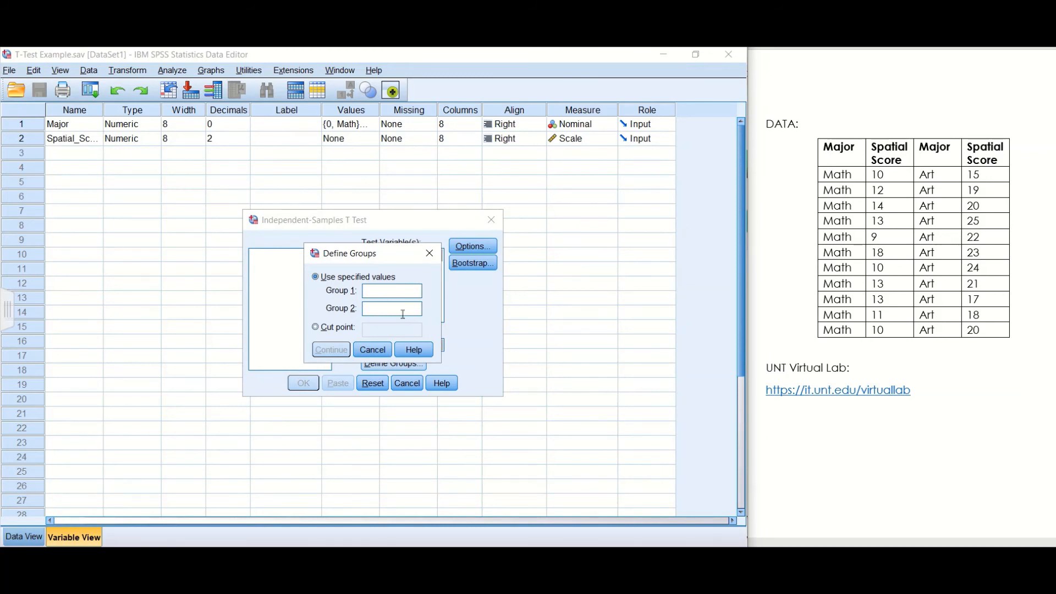
pyautogui.write('0')
pyautogui.click(367, 308)
pyautogui.write('1')
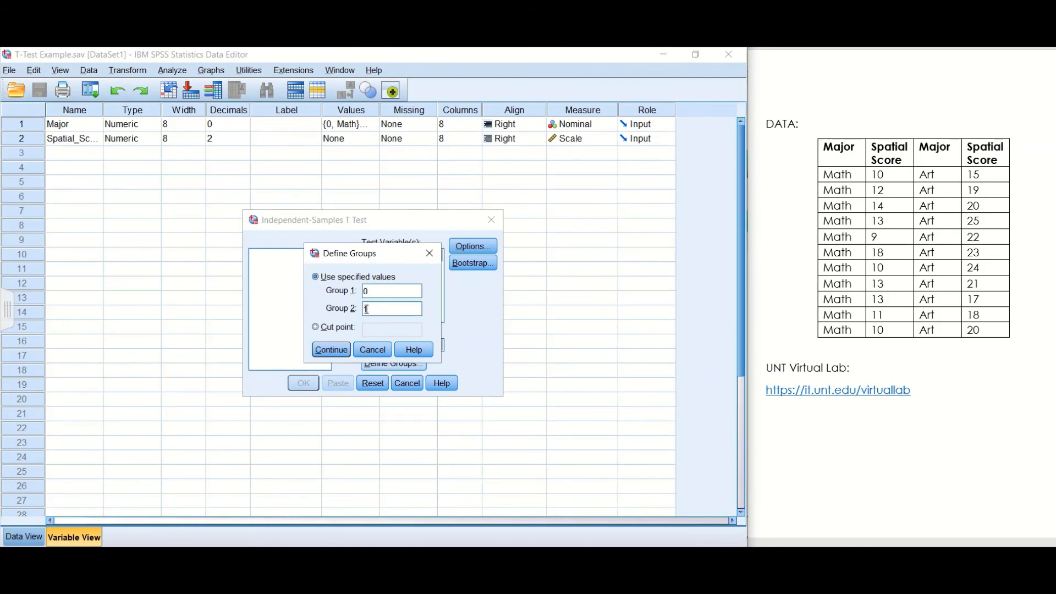
pyautogui.click(335, 350)
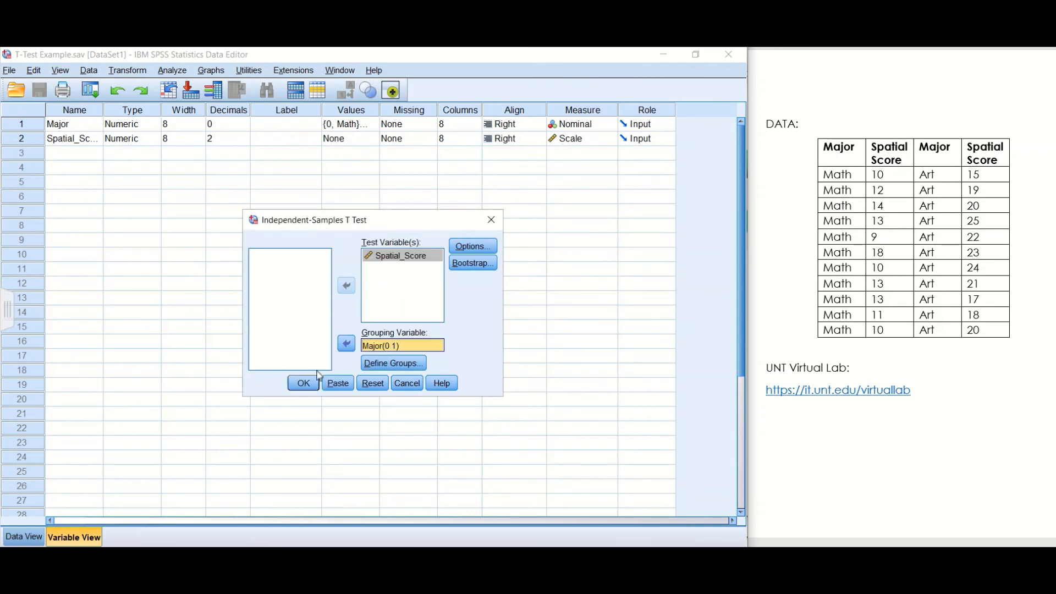
pyautogui.click(308, 383)
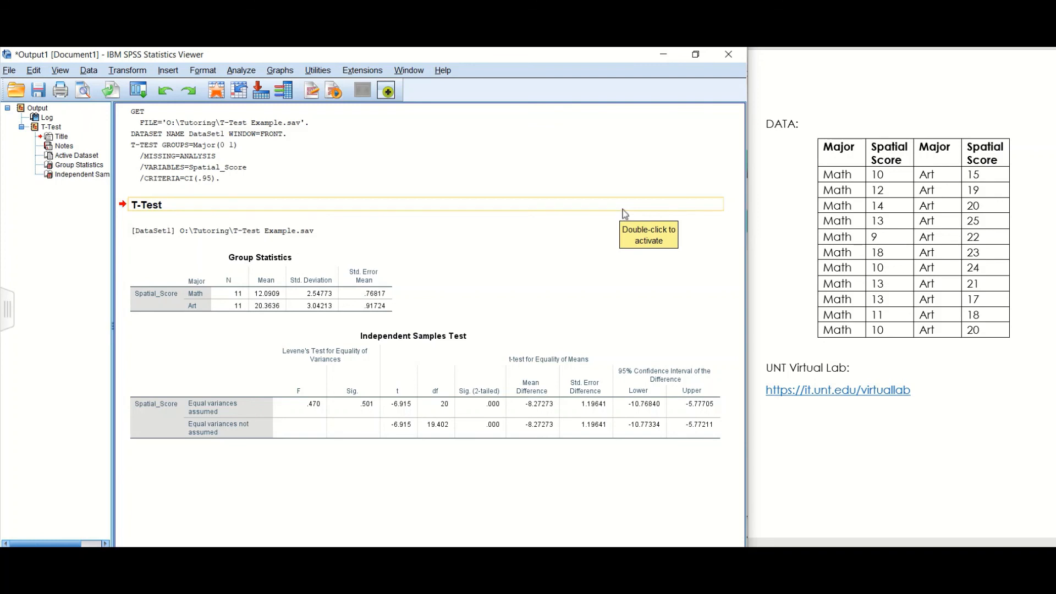
# Minimize the t-test output to view the data editor, and bring the Output1 document back from Horizon's running SPSS windows.
pyautogui.click(665, 57)
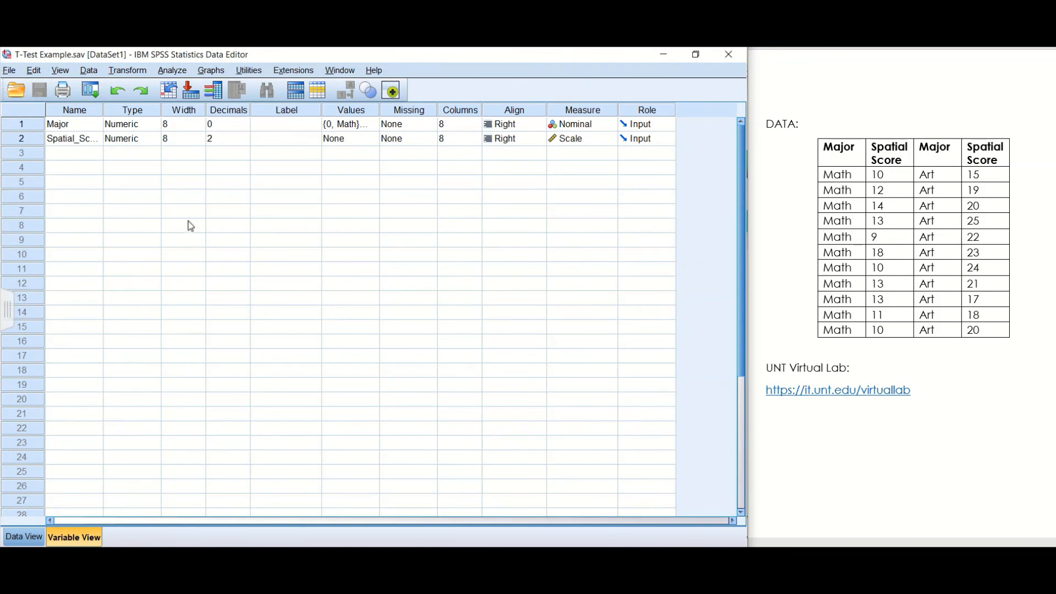
pyautogui.click(10, 309)
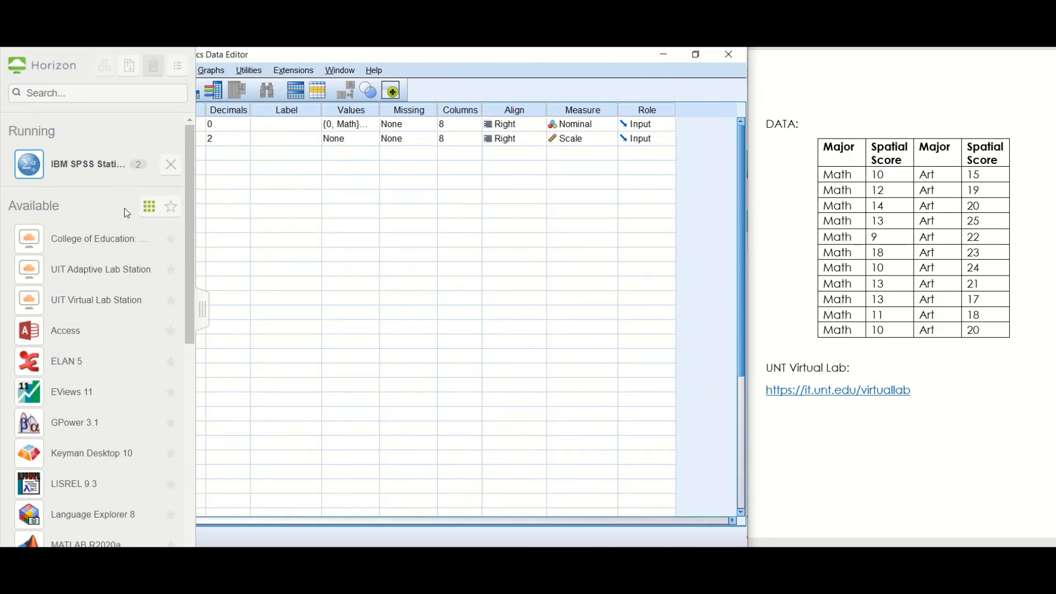
pyautogui.click(138, 164)
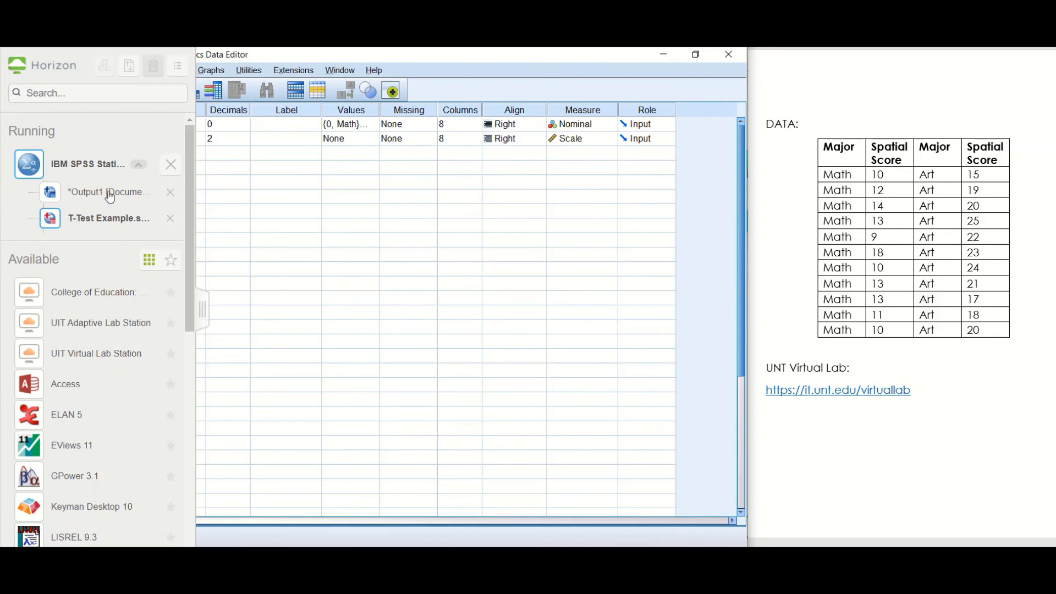
pyautogui.click(110, 197)
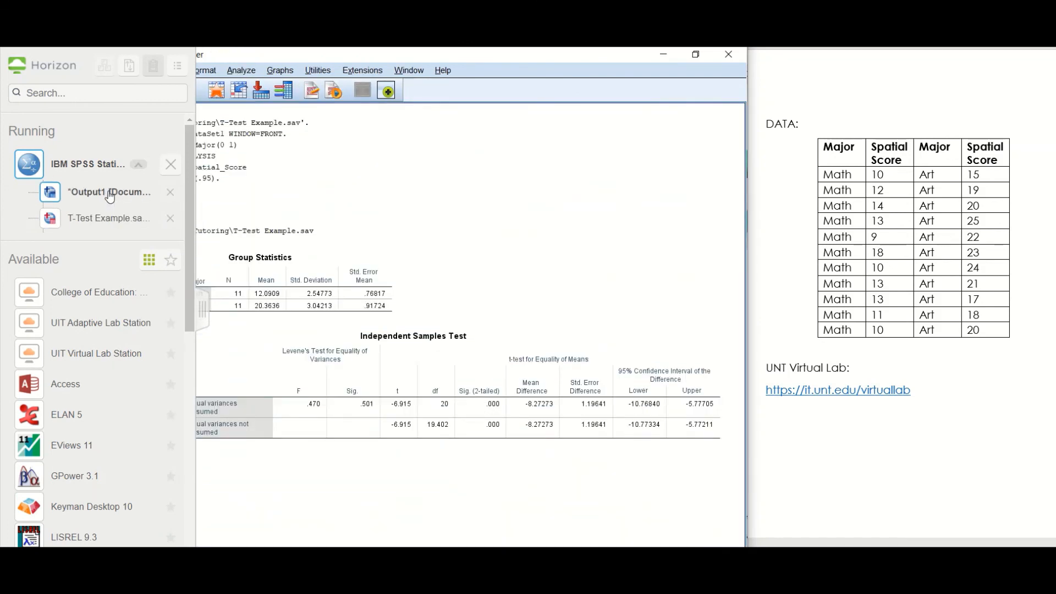
pyautogui.click(202, 309)
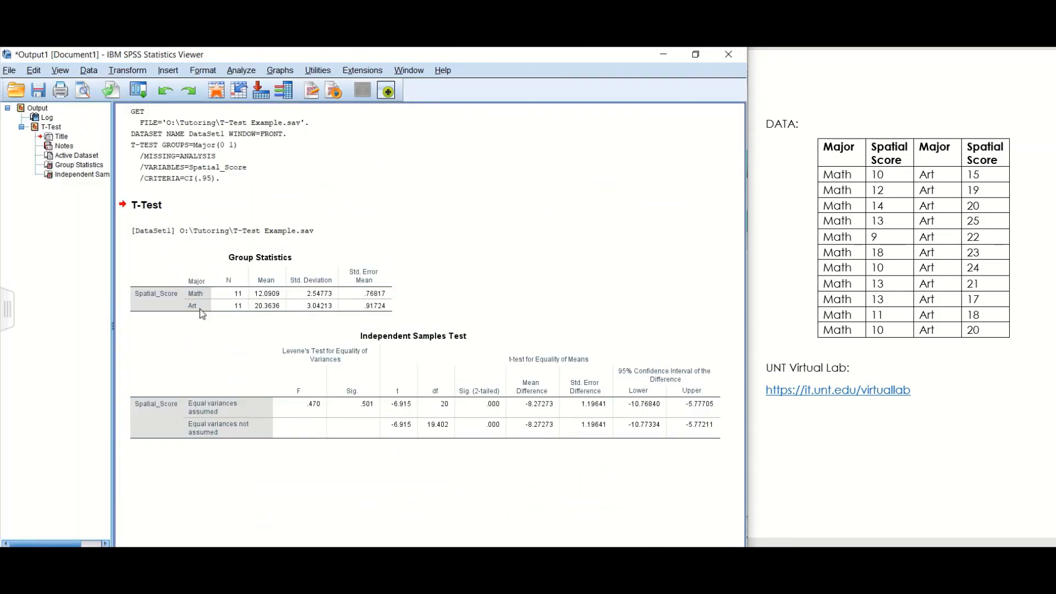